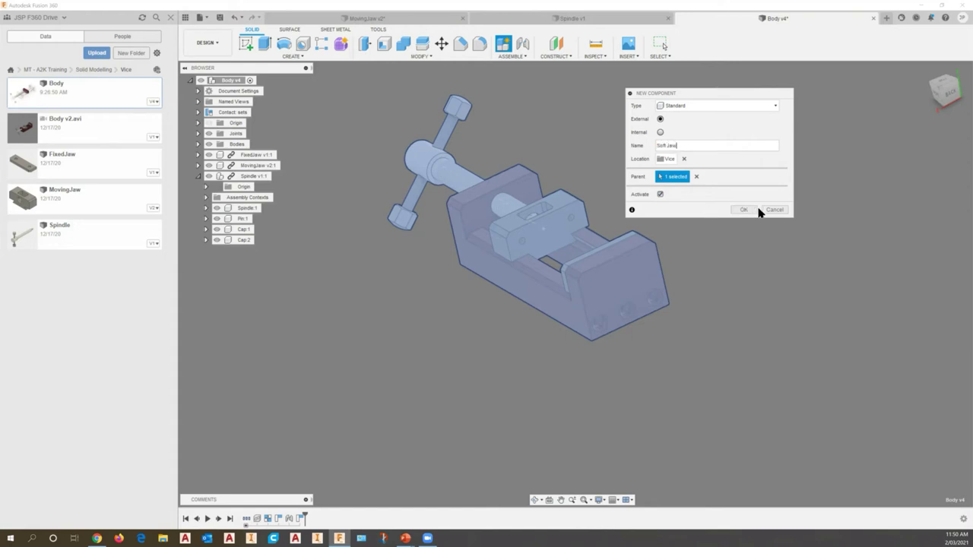
Create the external component Soft Jaw in the Vice folder, accept associative edit in place, and expand its origin.
key(Return)
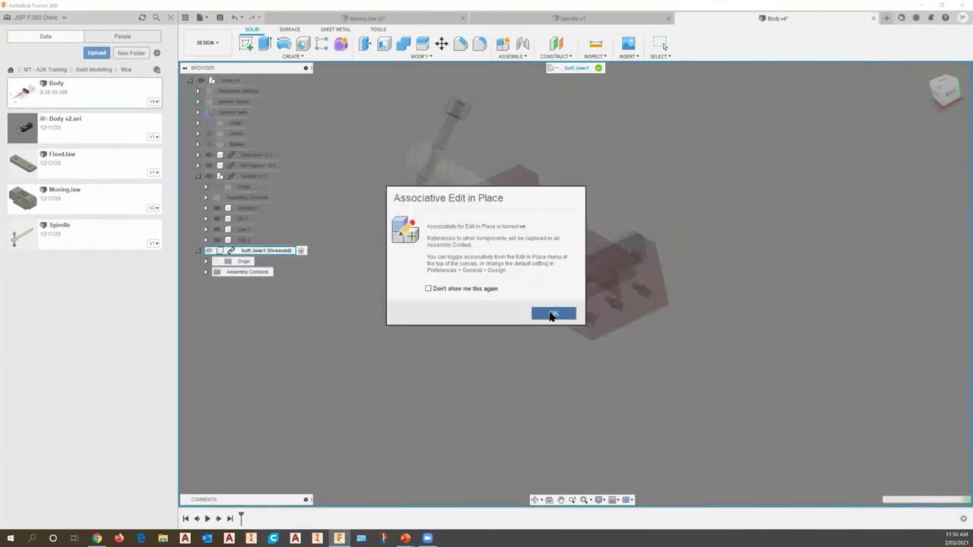
key(Return)
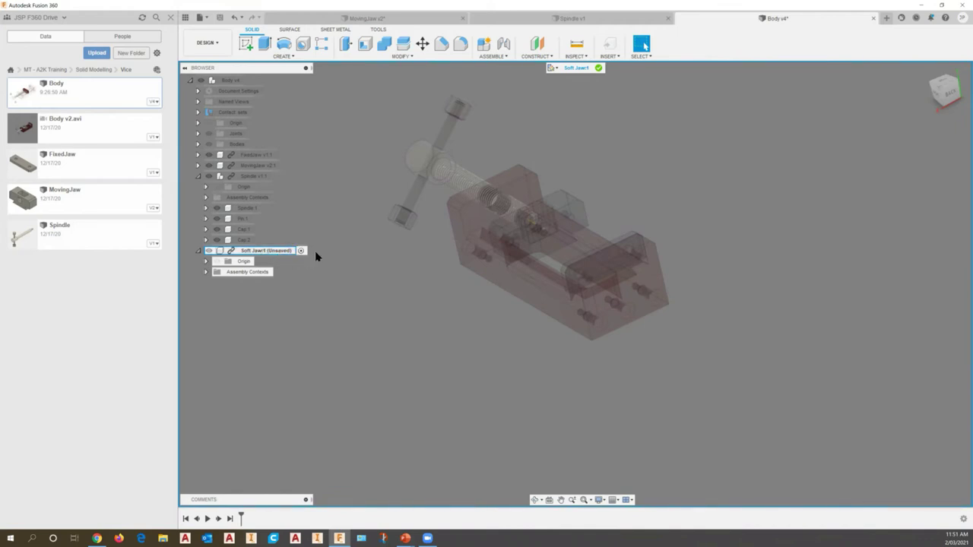
click(207, 261)
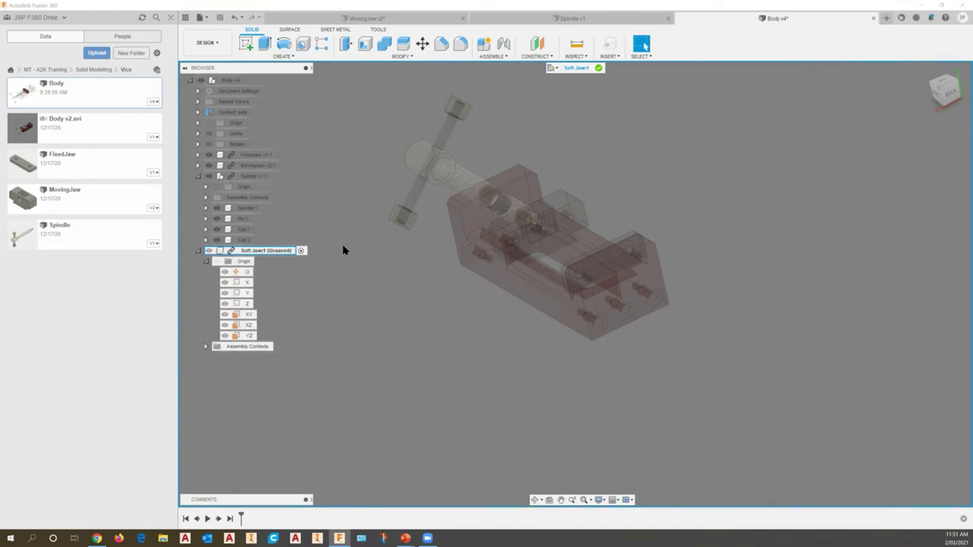
Create a sketch on the moving jaw's inner clamping face, check the projected face profile, and finish the sketch.
click(251, 48)
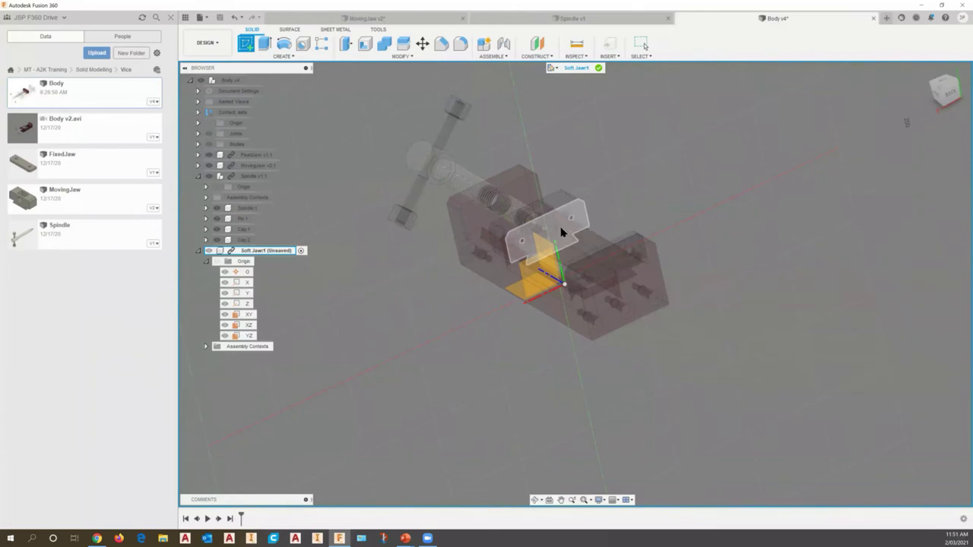
click(564, 233)
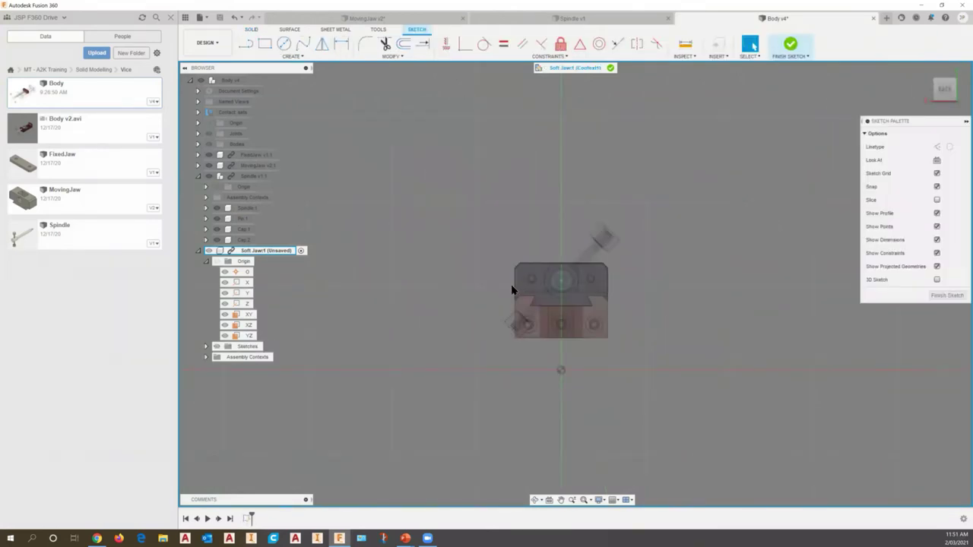
mouse_move(627, 333)
shift+middle_down()
mouse_move(642, 325)
mouse_move(632, 266)
mouse_move(629, 346)
mouse_move(630, 337)
shift+middle_up()
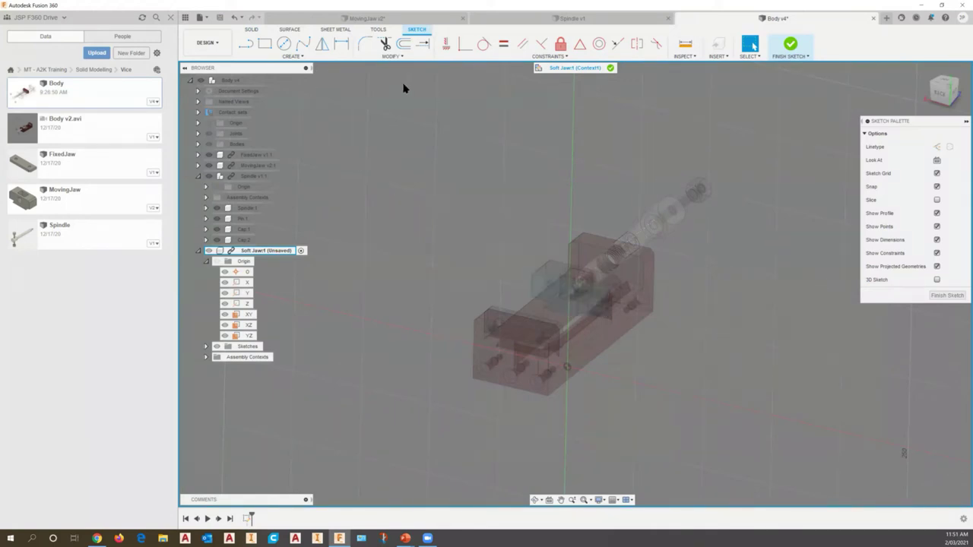
click(542, 277)
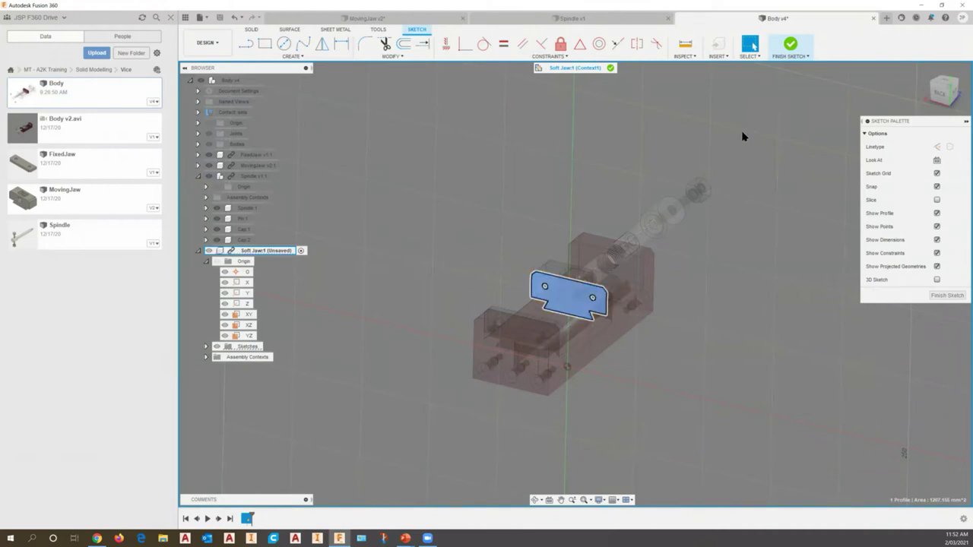
click(792, 51)
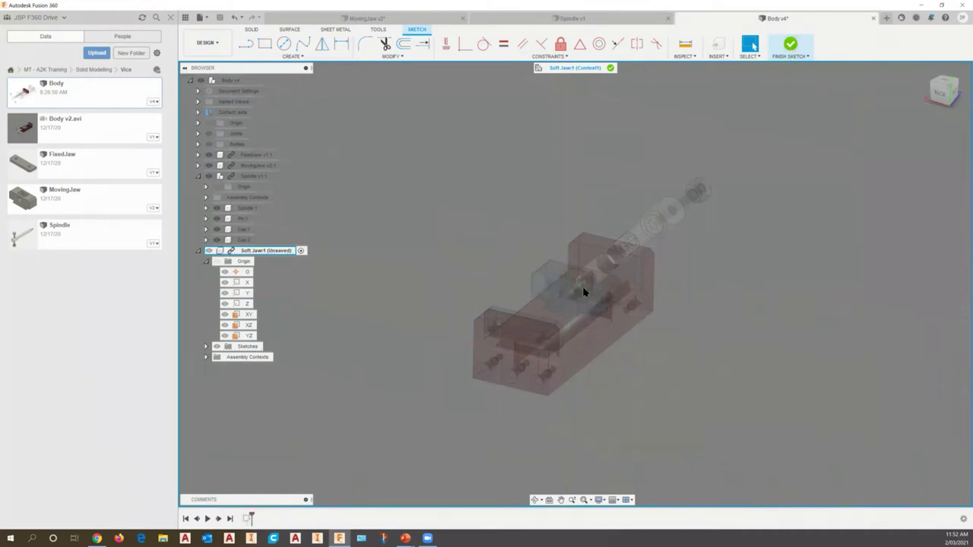
Extrude the projected jaw-face profile 15 mm outward from the moving jaw as a new body.
click(264, 43)
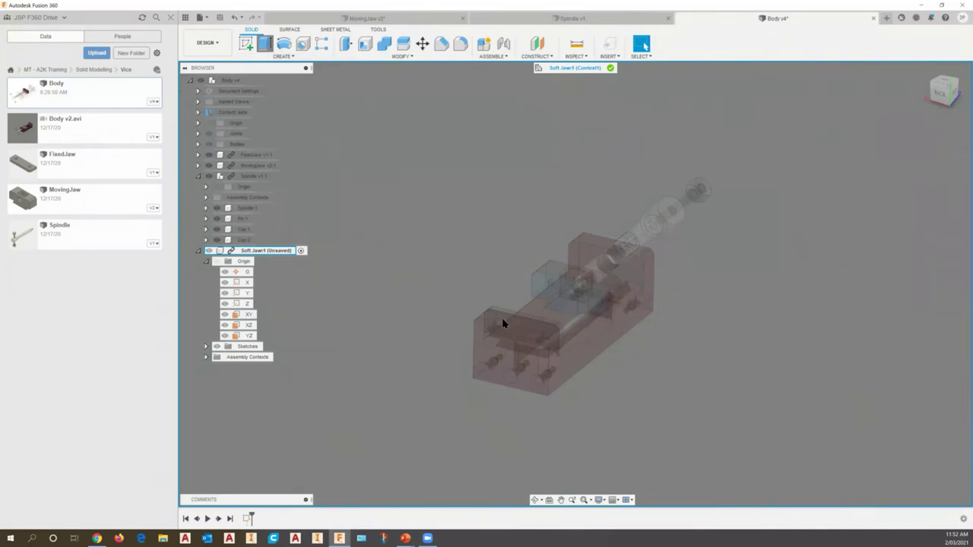
click(564, 296)
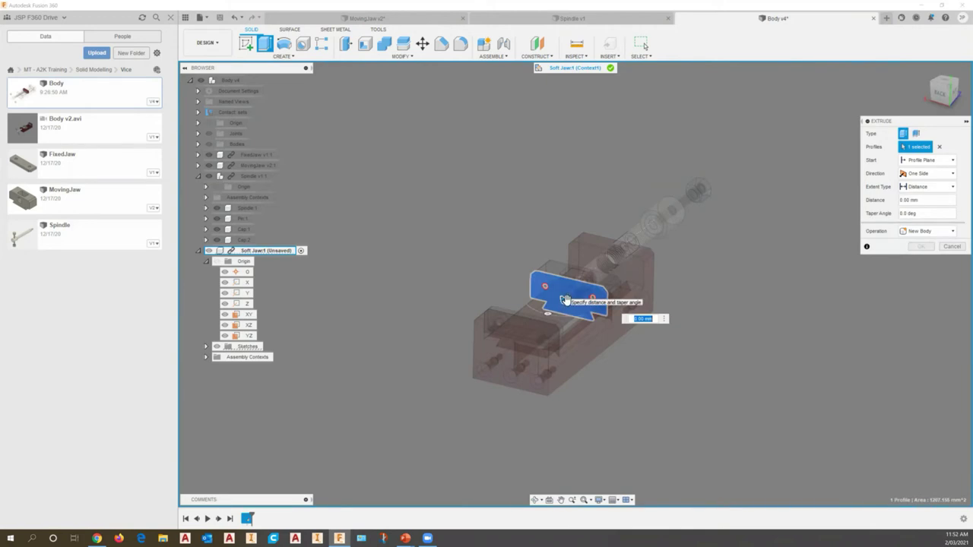
drag(561, 304, 388, 378)
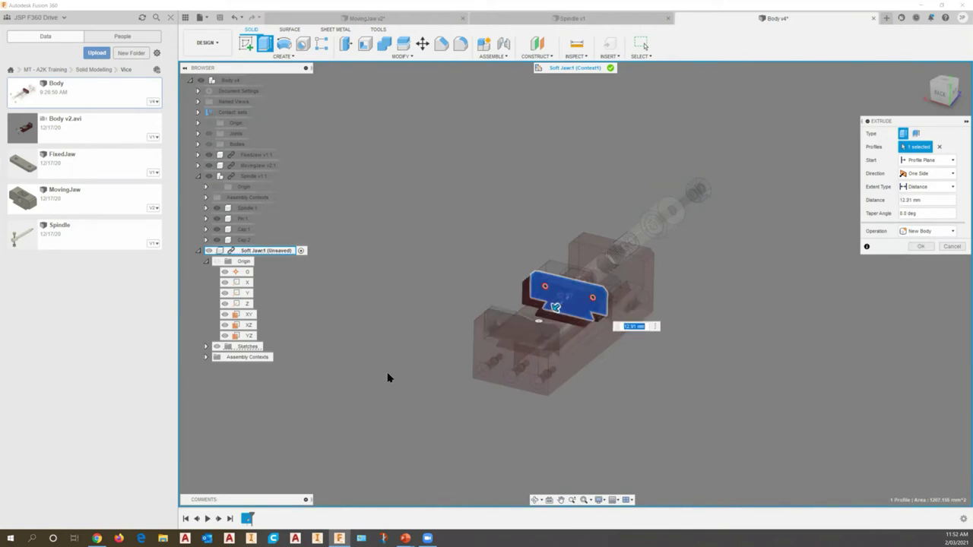
text(15)
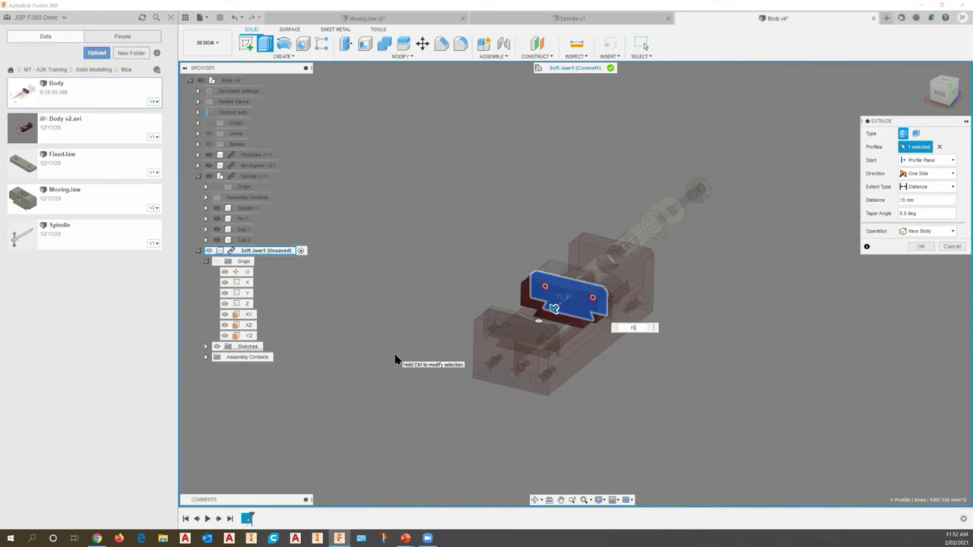
key(Return)
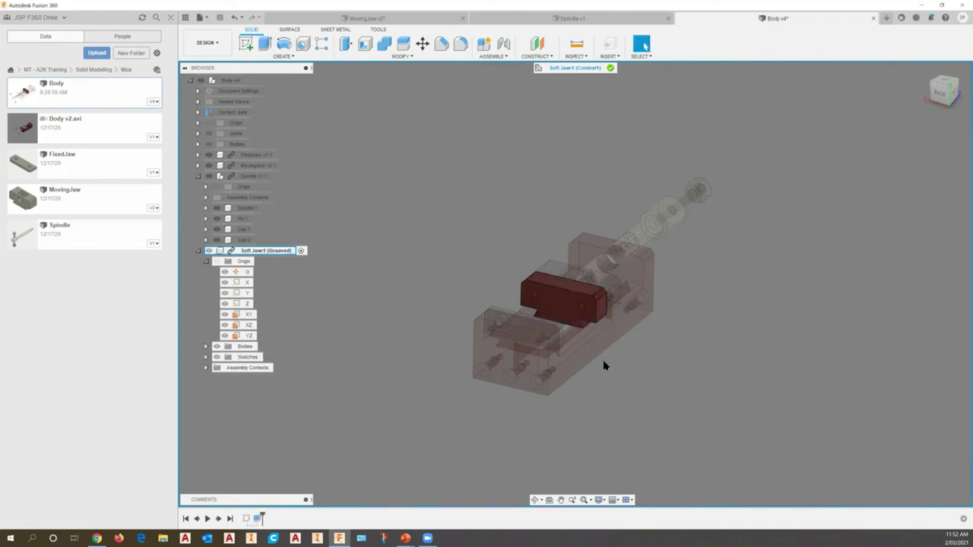
Start a sketch on the soft jaw's end face and draw a 10 mm diameter circle near its front edge.
mouse_move(592, 351)
shift+middle_down()
mouse_move(598, 343)
mouse_move(595, 353)
shift+middle_up()
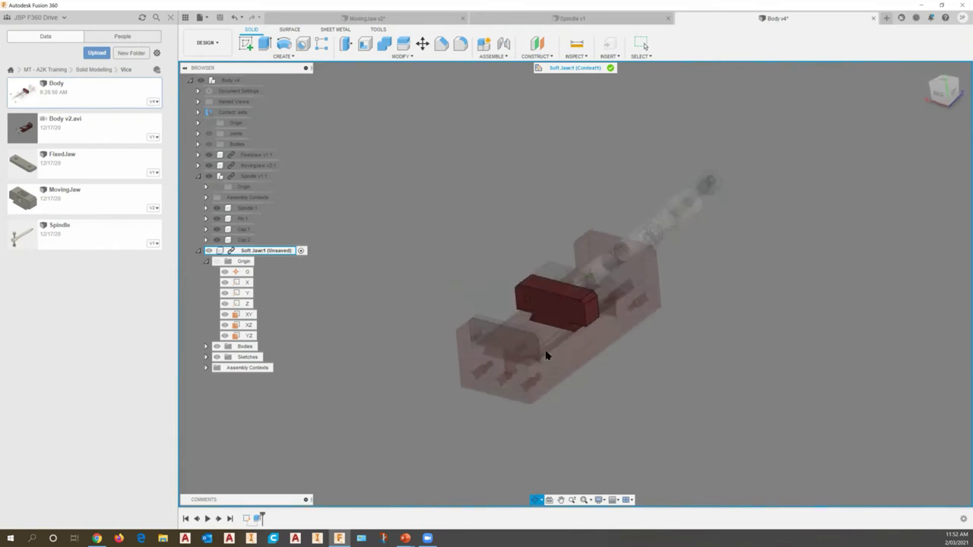
key(Escape)
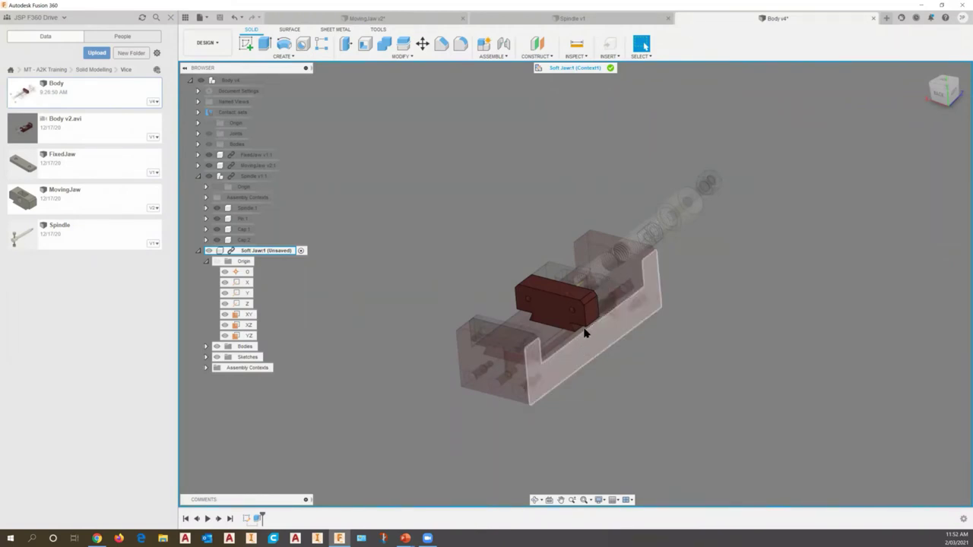
shift+middle_drag(587, 332, 380, 132)
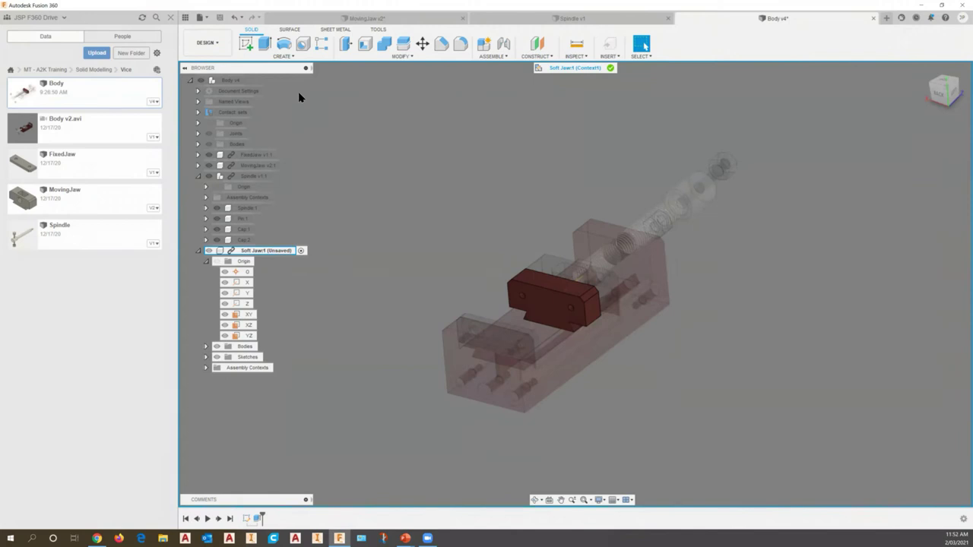
click(255, 58)
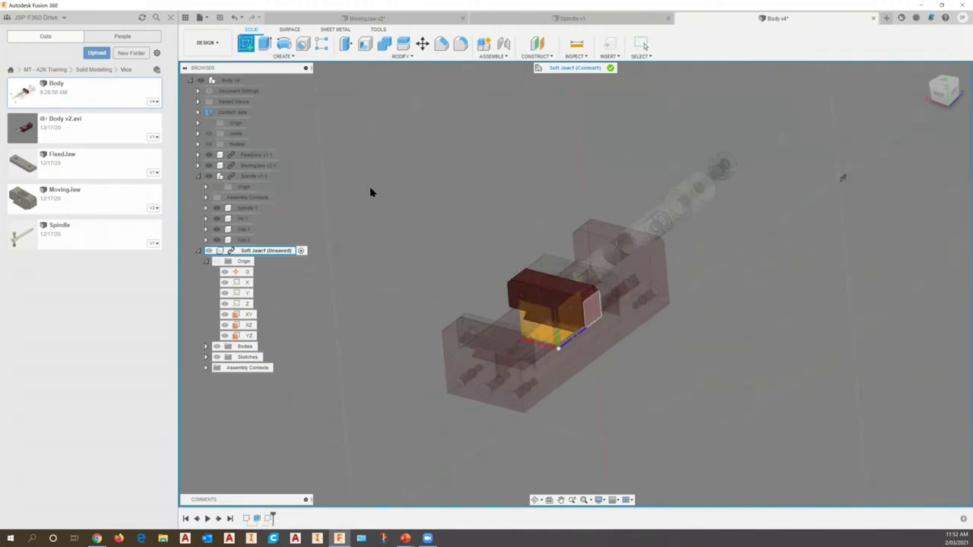
click(283, 44)
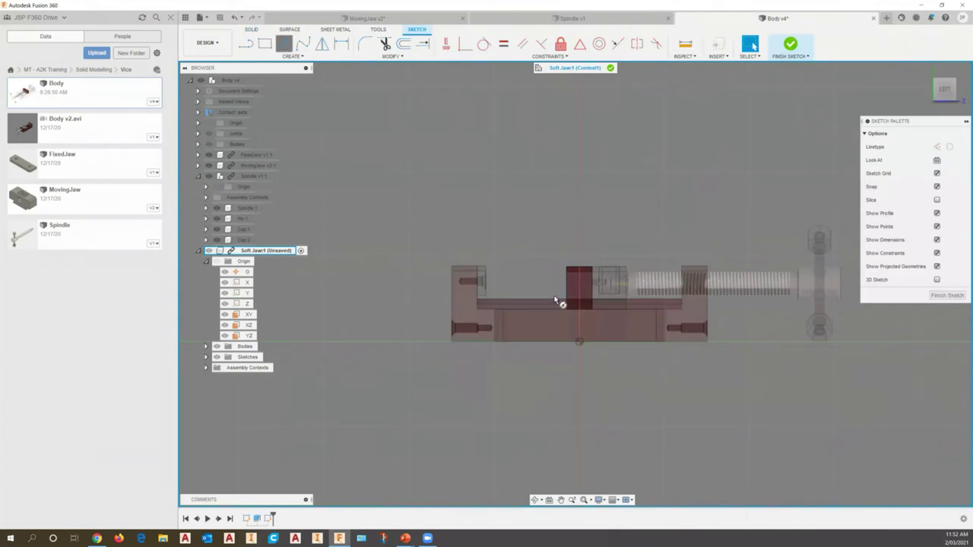
click(558, 279)
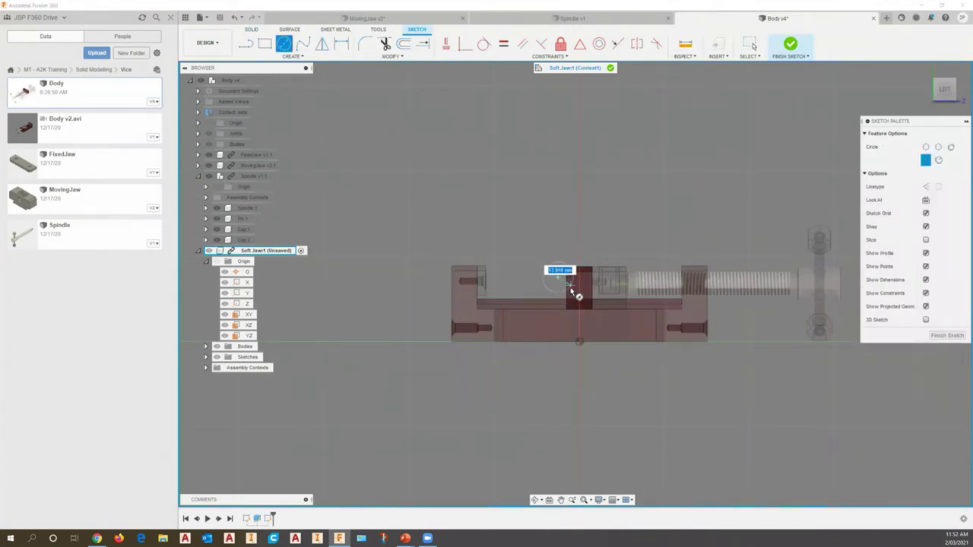
text(10)
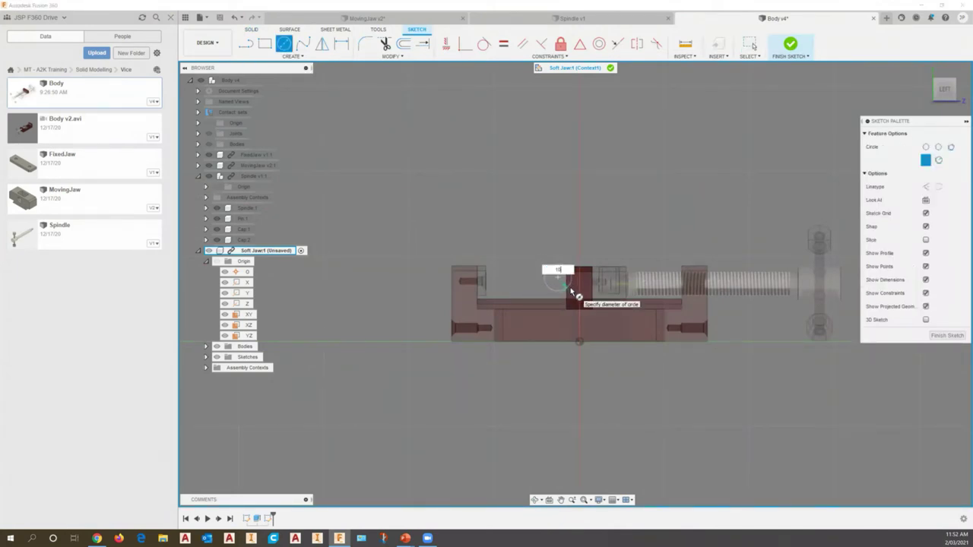
key(Return)
key(Escape)
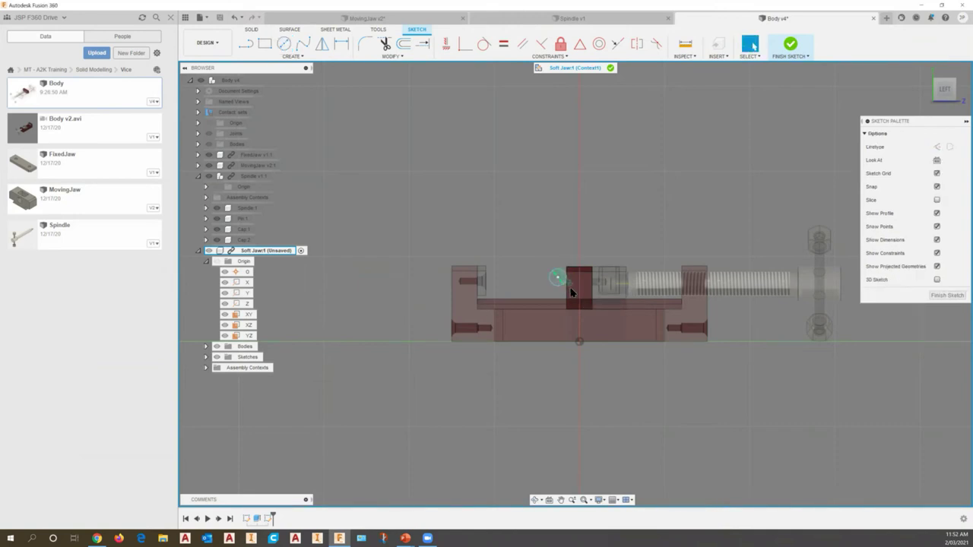
Dimension the circle's centre vertically from the soft jaw's top edge.
click(342, 44)
click(559, 277)
click(577, 267)
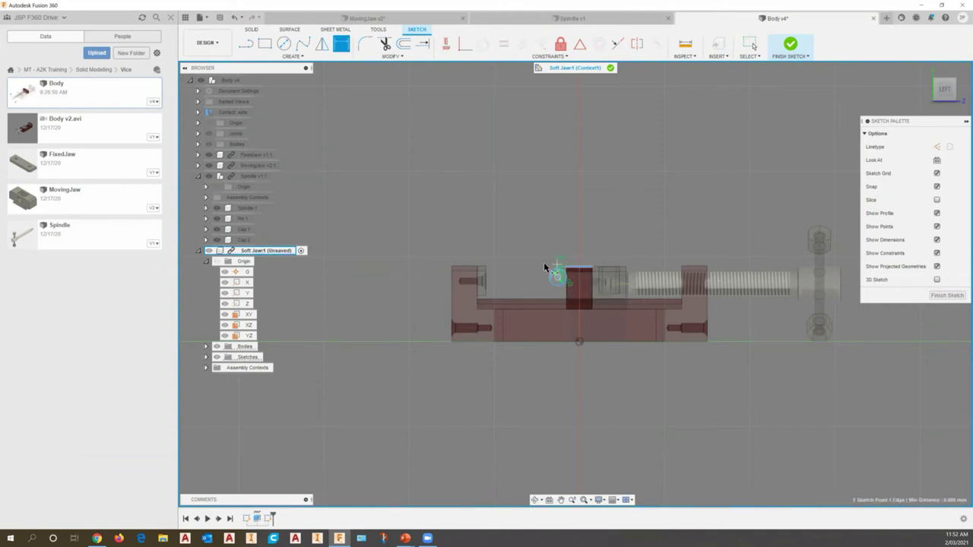
click(523, 264)
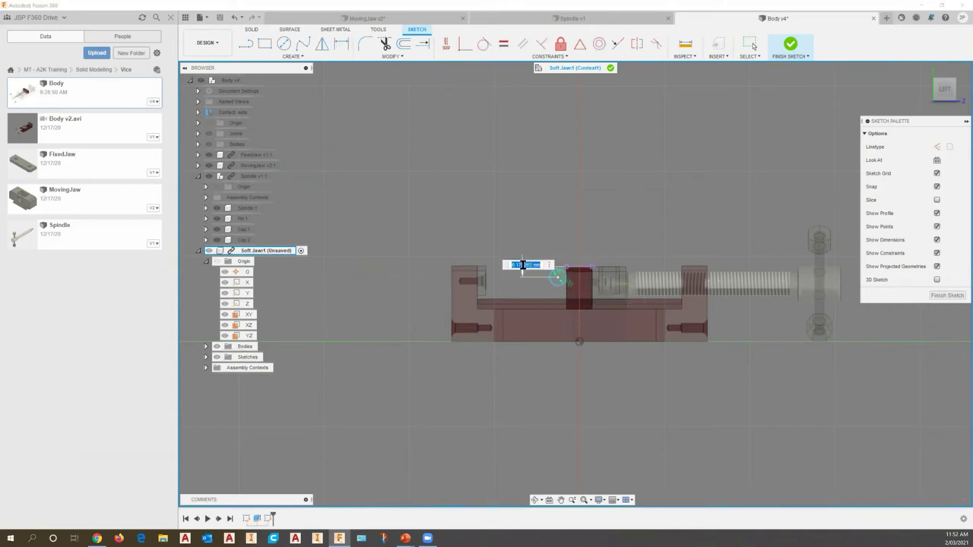
key(Return)
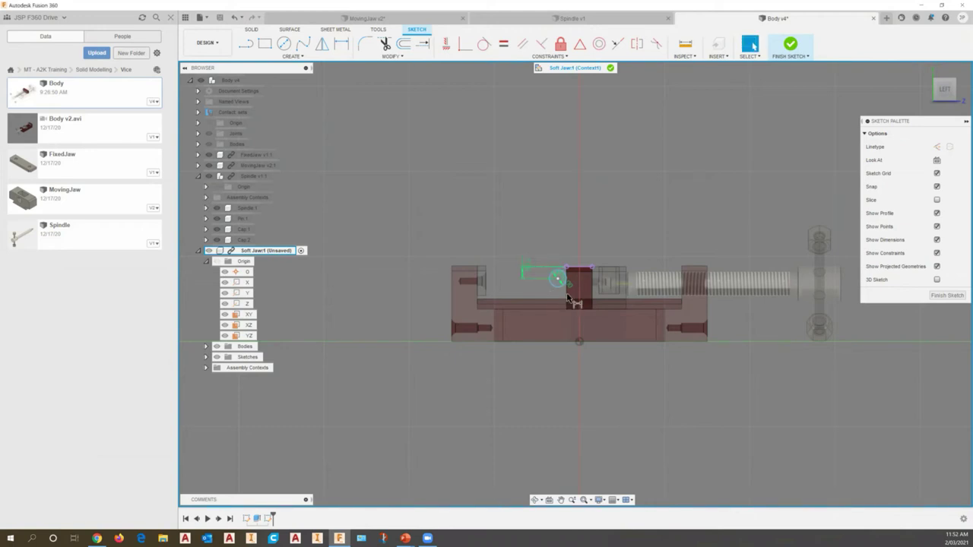
Dimension the circle's centre horizontally from the soft jaw's front edge, bringing the circle closer to it, and finish the sketch.
click(560, 280)
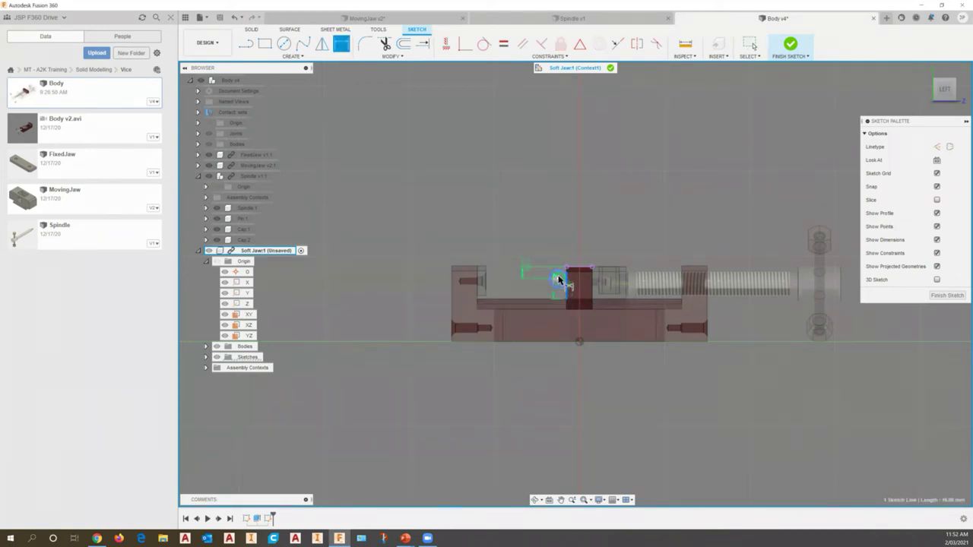
ctrl+click(558, 280)
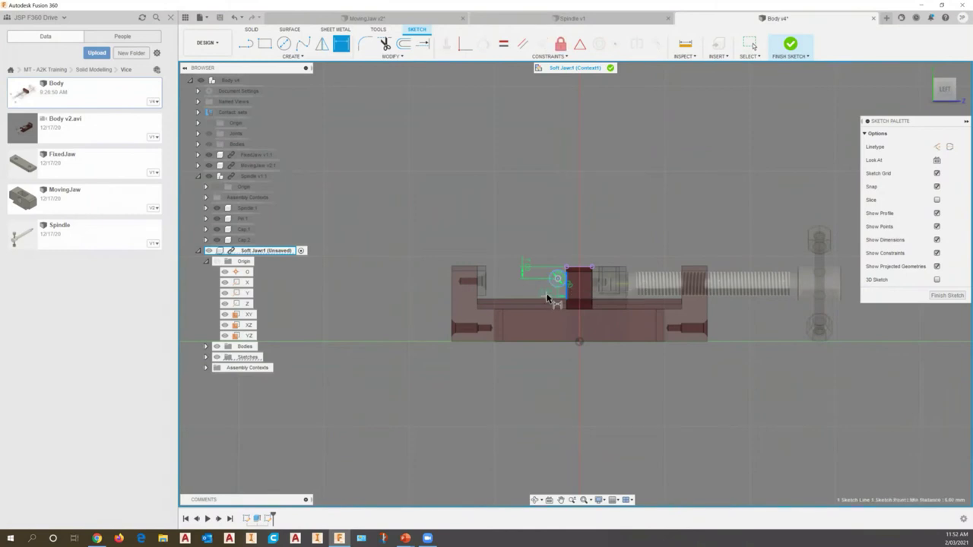
click(544, 294)
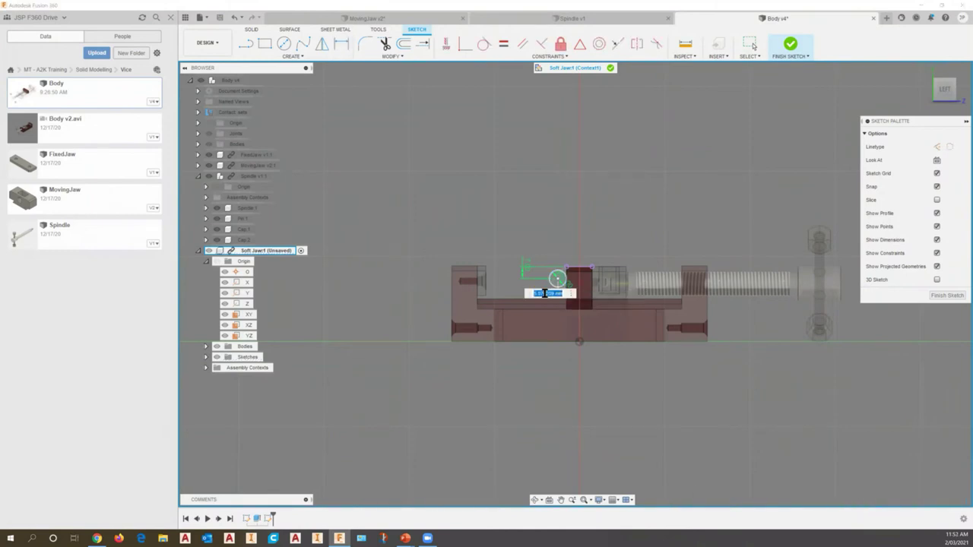
text(6)
key(Return)
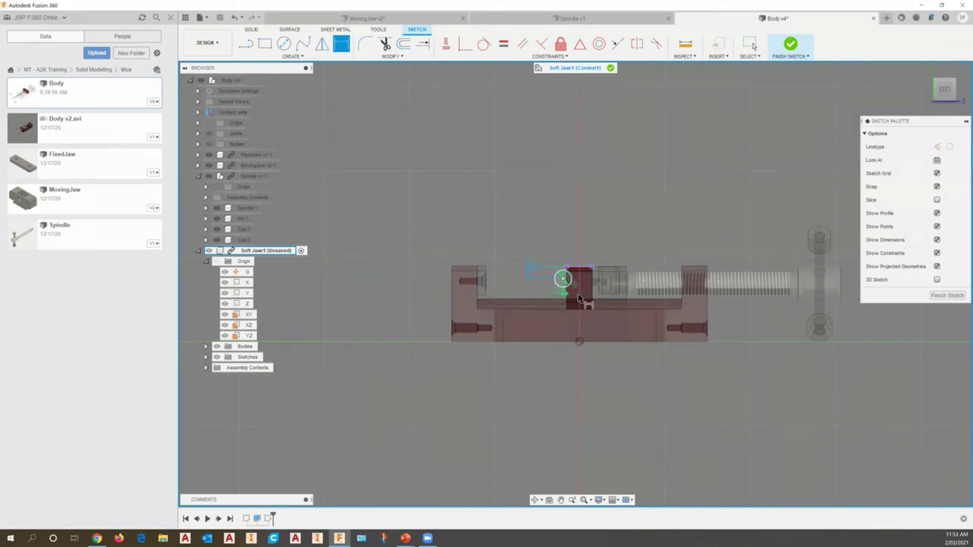
click(947, 297)
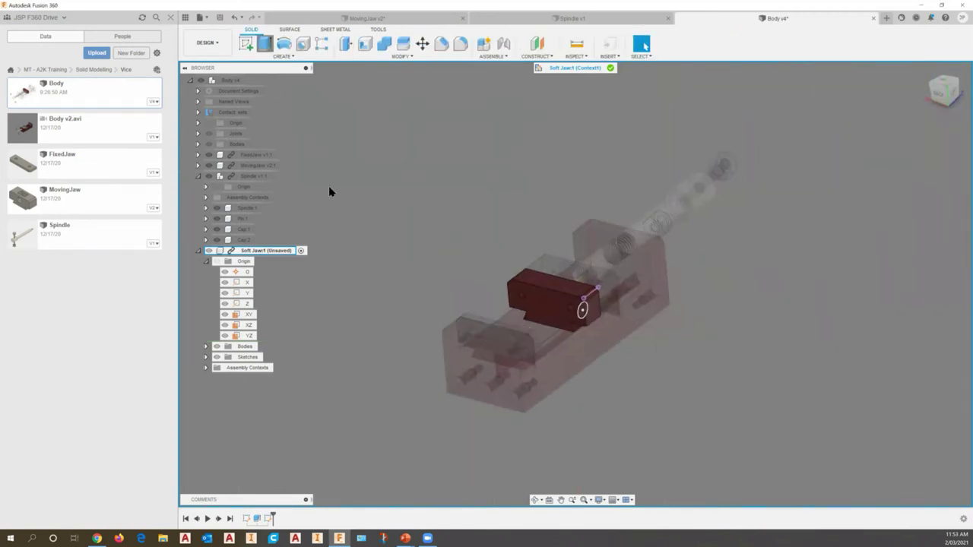
Extrude the circle as a cut with extent All, flipping the direction so that it passes through the soft jaw.
key(e)
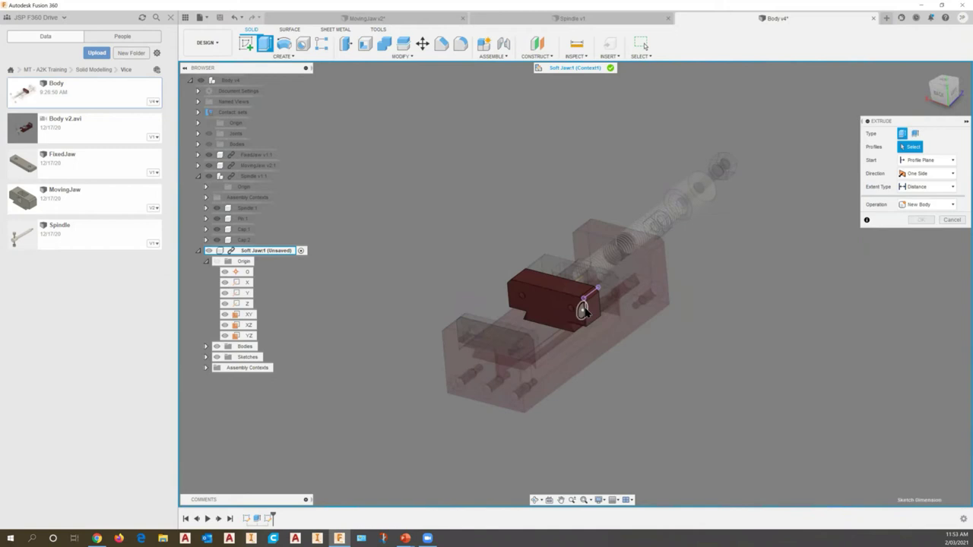
click(584, 310)
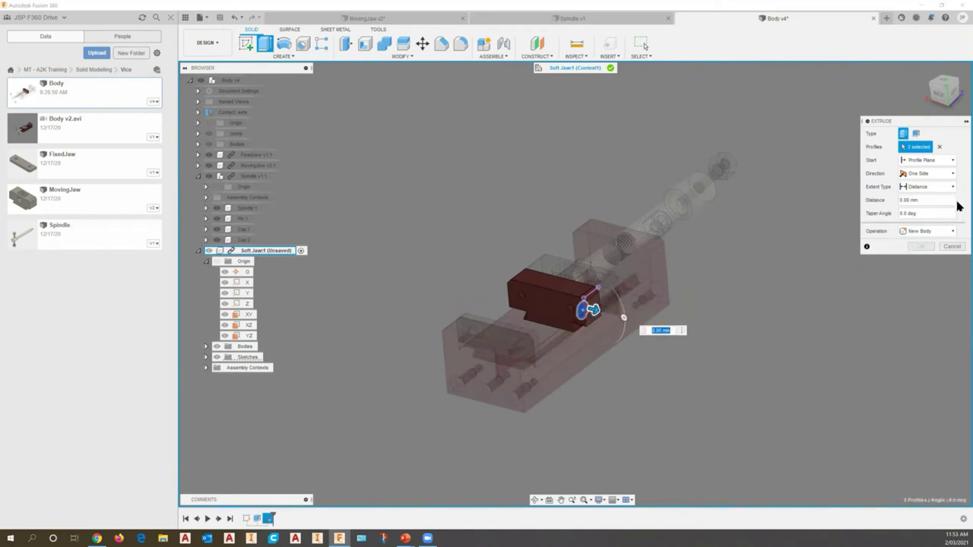
click(941, 235)
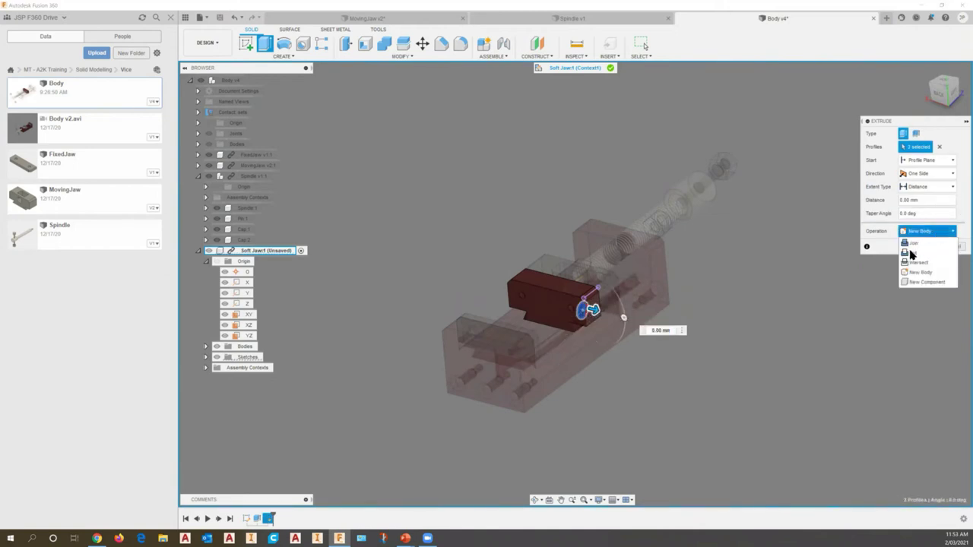
click(912, 254)
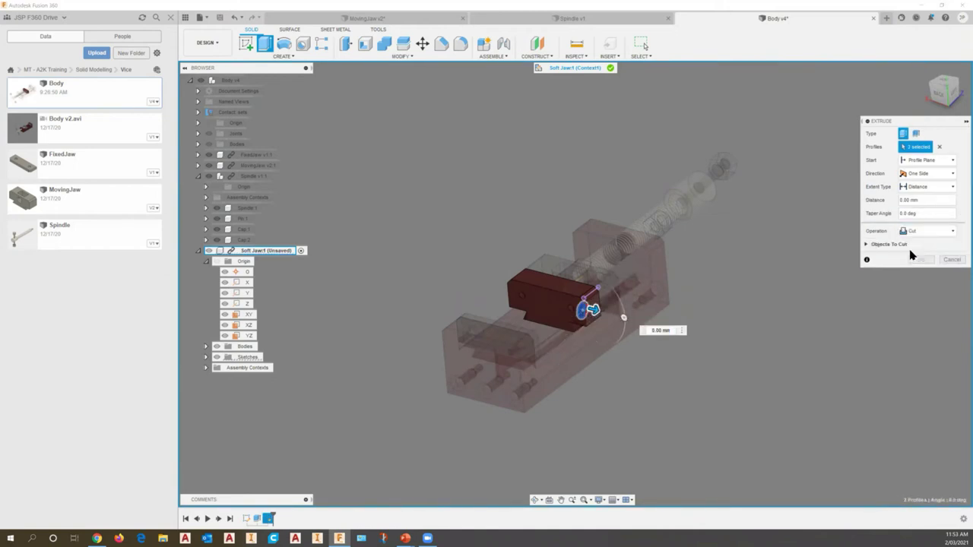
click(932, 188)
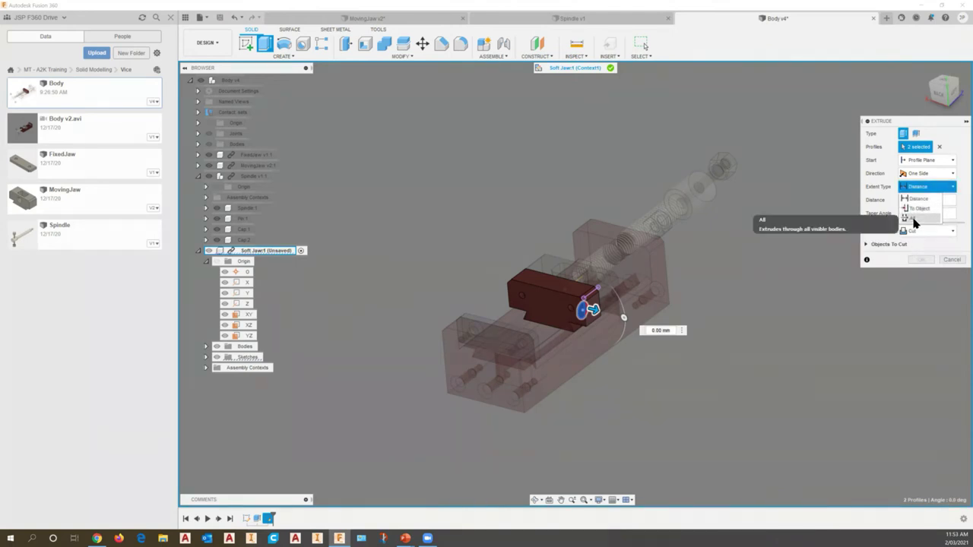
click(917, 221)
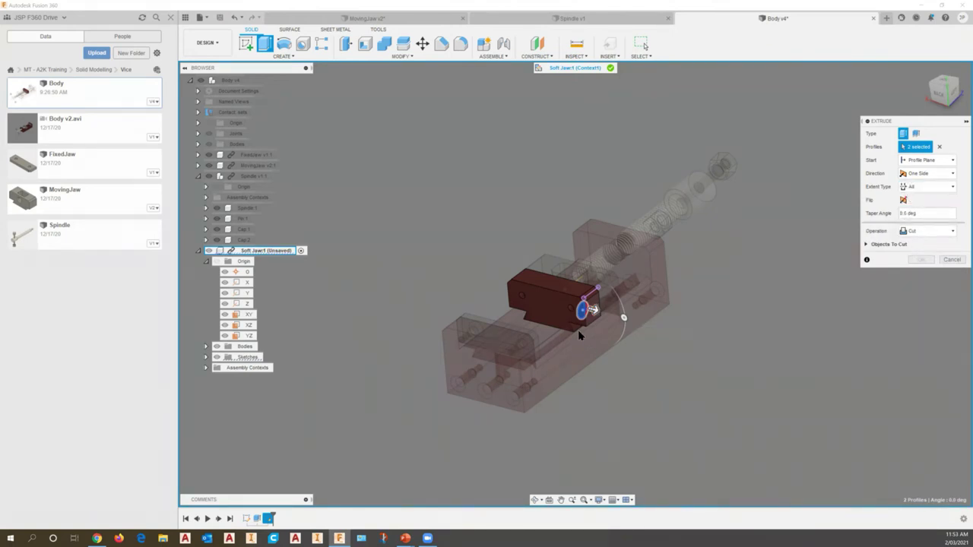
click(903, 200)
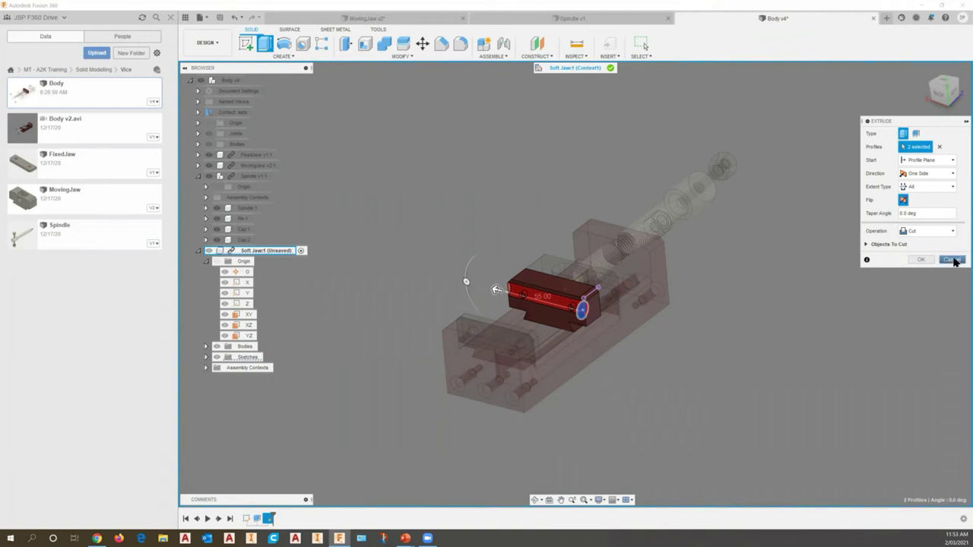
click(916, 261)
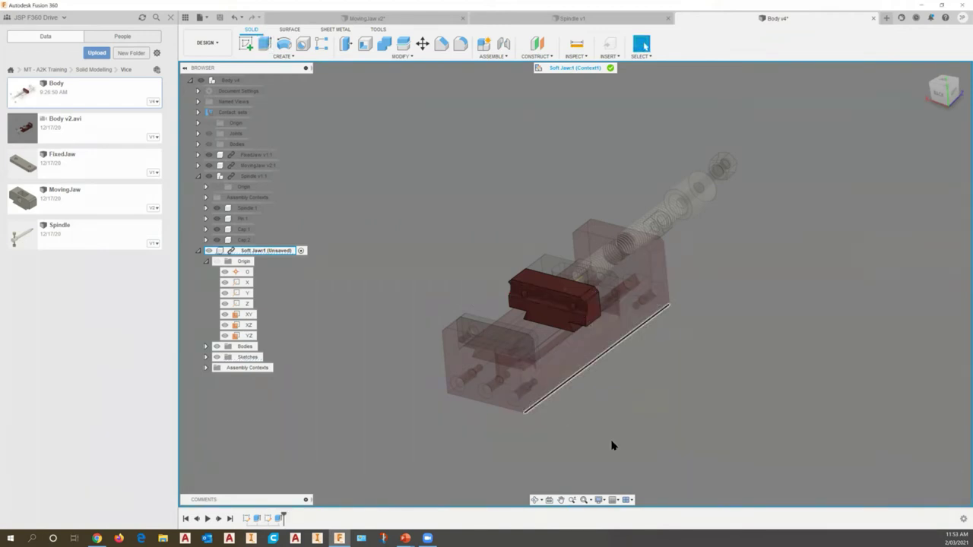
Inspect the cut soft jaw and leave in-place editing to return to the full vice assembly.
shift+middle_drag(616, 408, 547, 301)
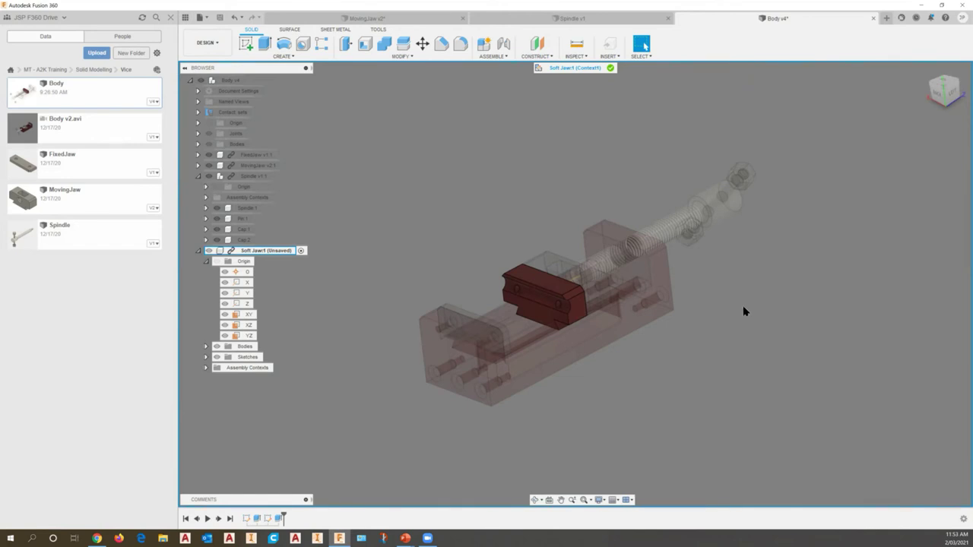
shift+middle_drag(720, 341, 530, 343)
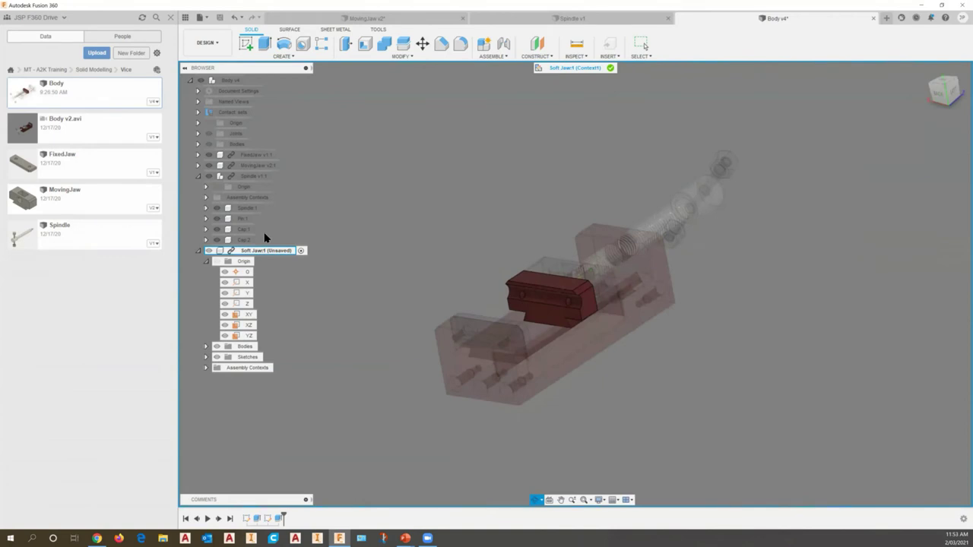
shift+middle_drag(264, 238, 282, 252)
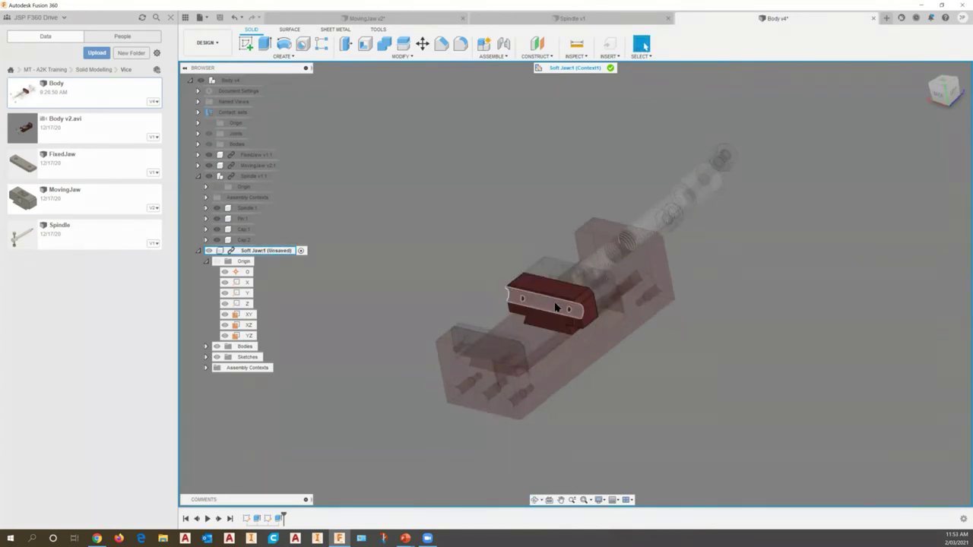
scroll(556, 307, up, 3)
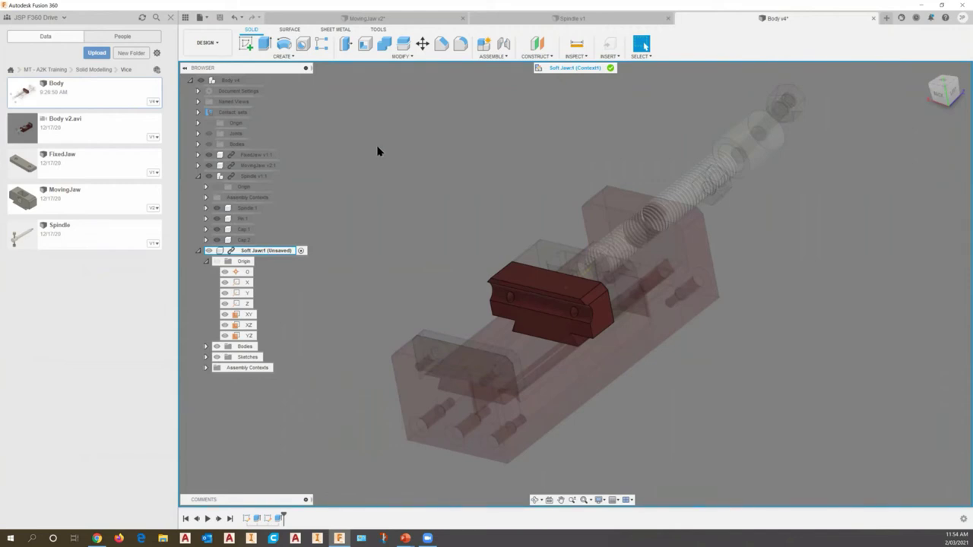
click(233, 84)
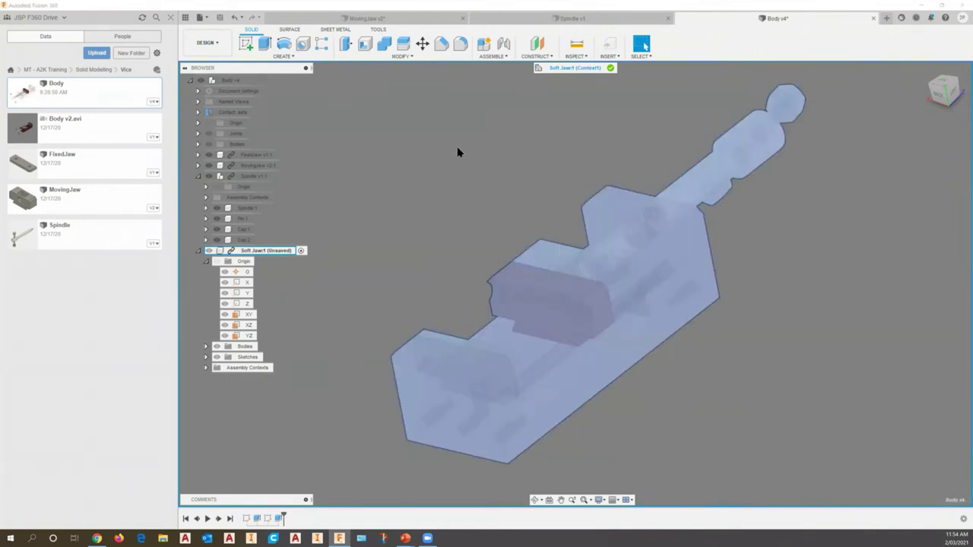
right_click(455, 145)
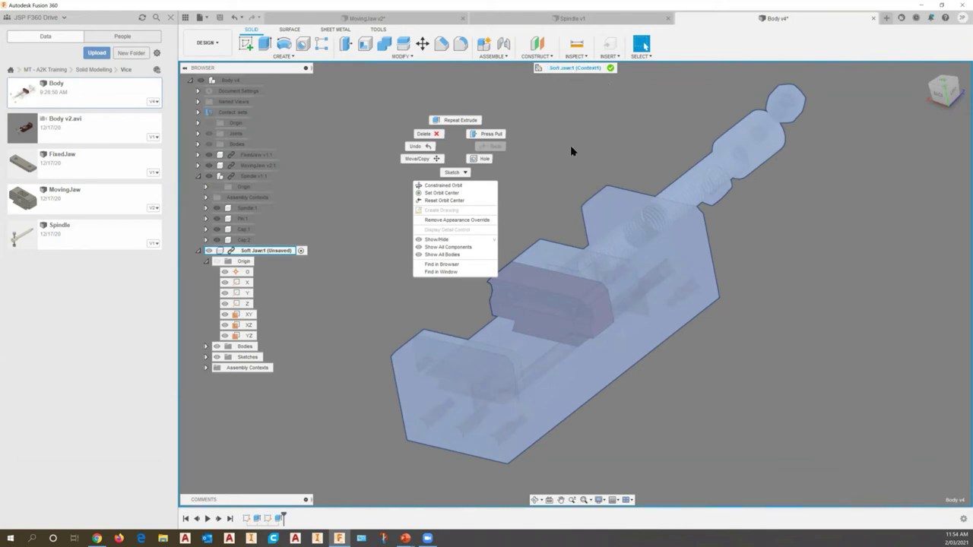
click(565, 176)
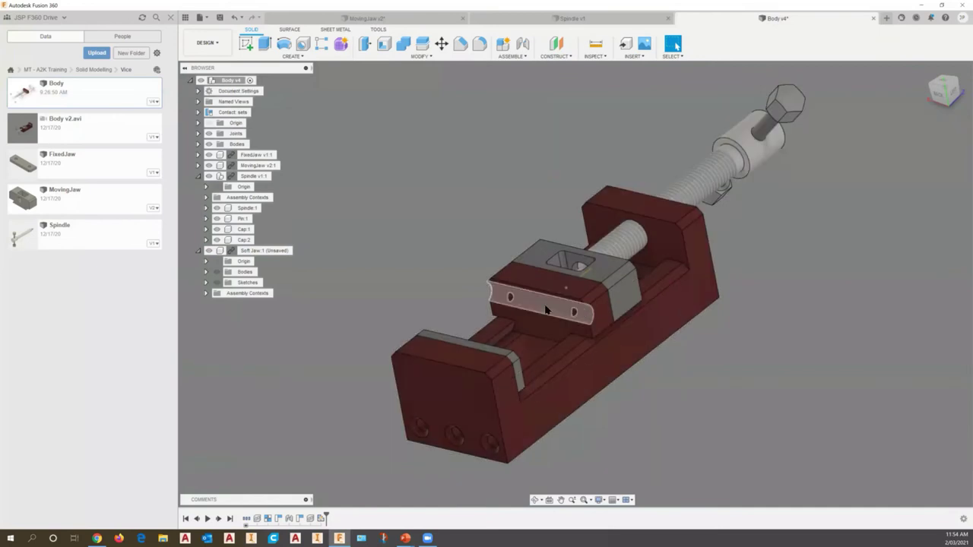
Save the assembly and the new soft jaw design with the version description "Soft jaw added".
shift+middle_drag(670, 405, 643, 406)
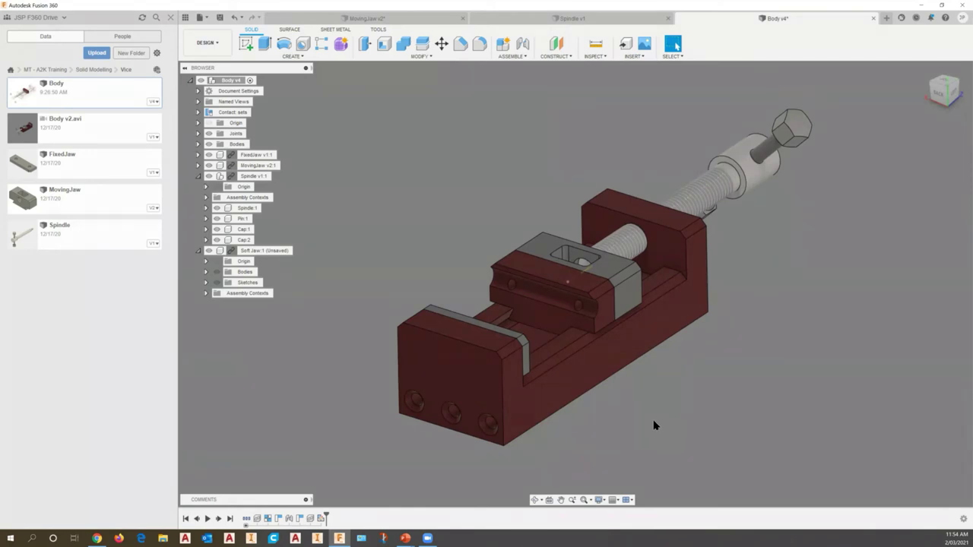
click(220, 18)
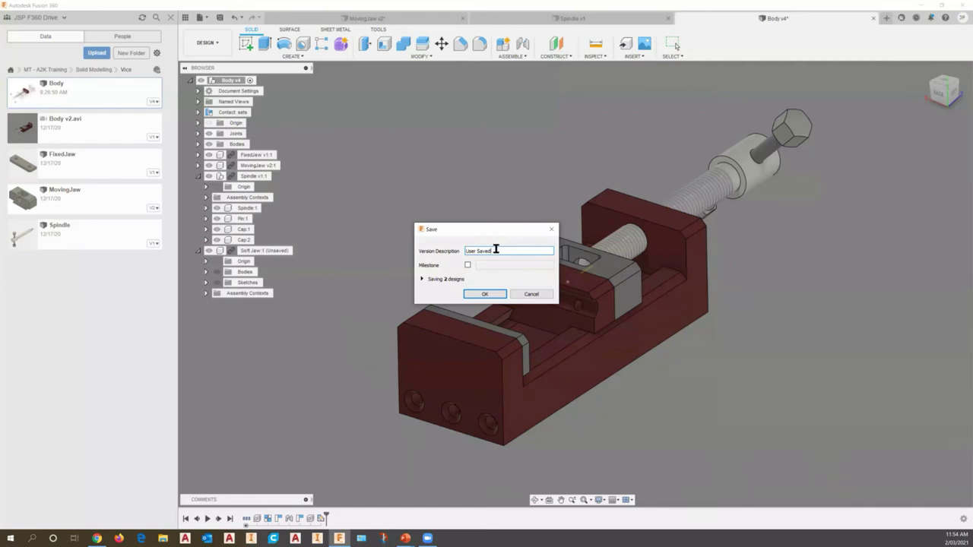
drag(494, 251, 455, 255)
text(Soft jaw added)
click(482, 295)
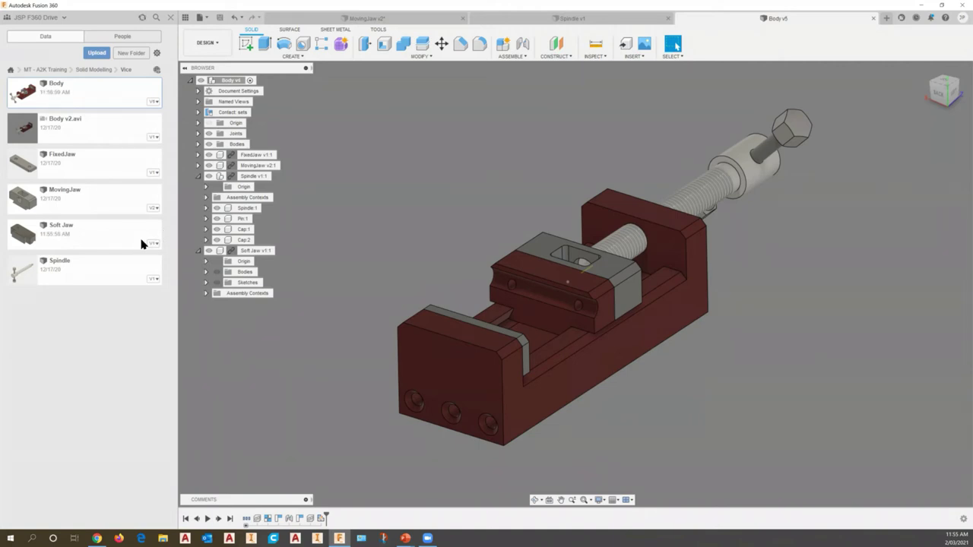
Open the Soft Jaw for in-place editing in its existing Context1, look at its assembly context and return to the assembly.
right_click(255, 253)
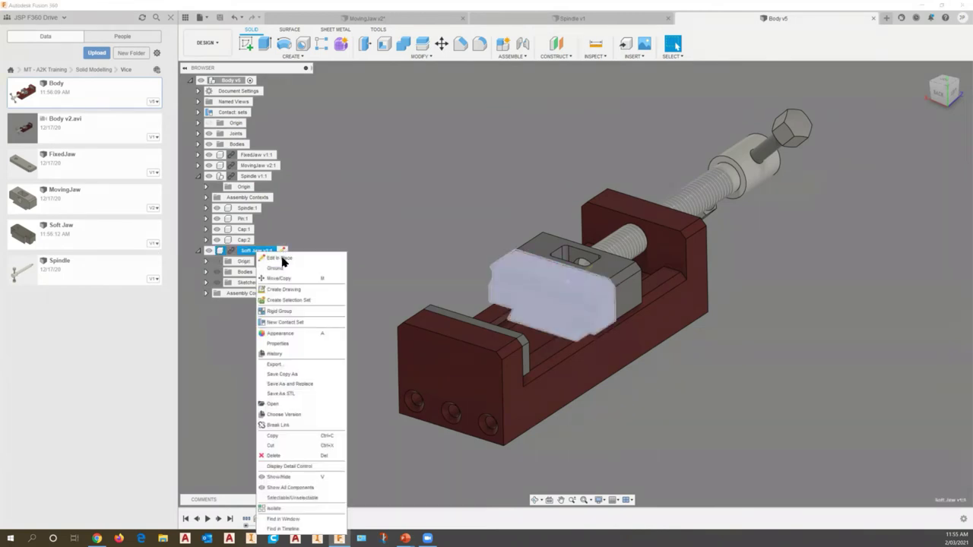
click(296, 258)
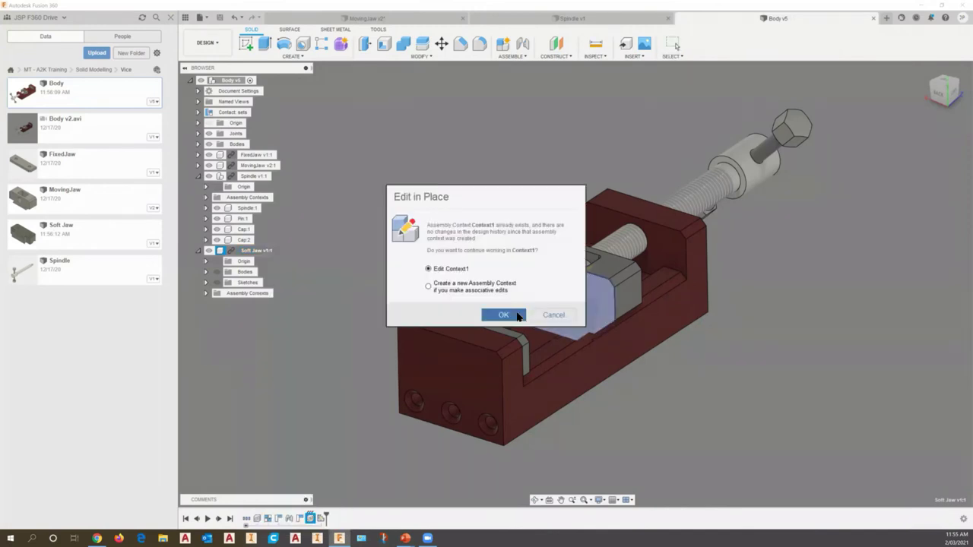
click(503, 315)
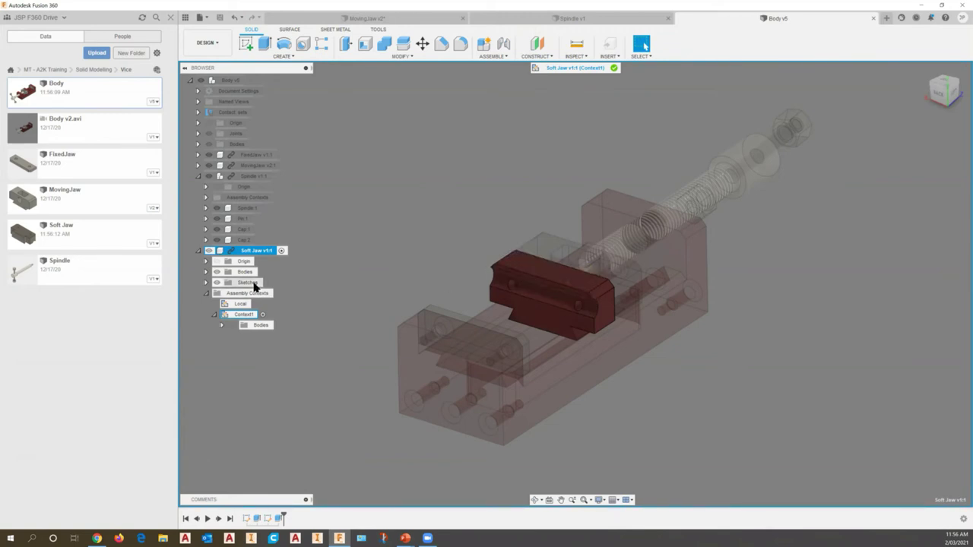
click(282, 251)
click(615, 69)
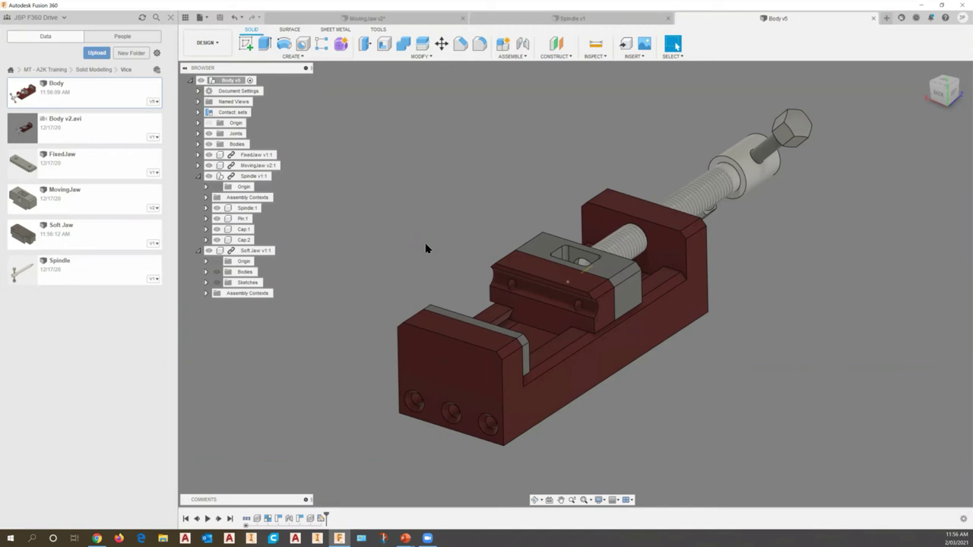
Start a sketch on the underside of the vice body and draw a rectangle about 136 mm wide around it.
mouse_move(442, 223)
shift+middle_down()
mouse_move(422, 252)
mouse_move(439, 204)
shift+middle_up()
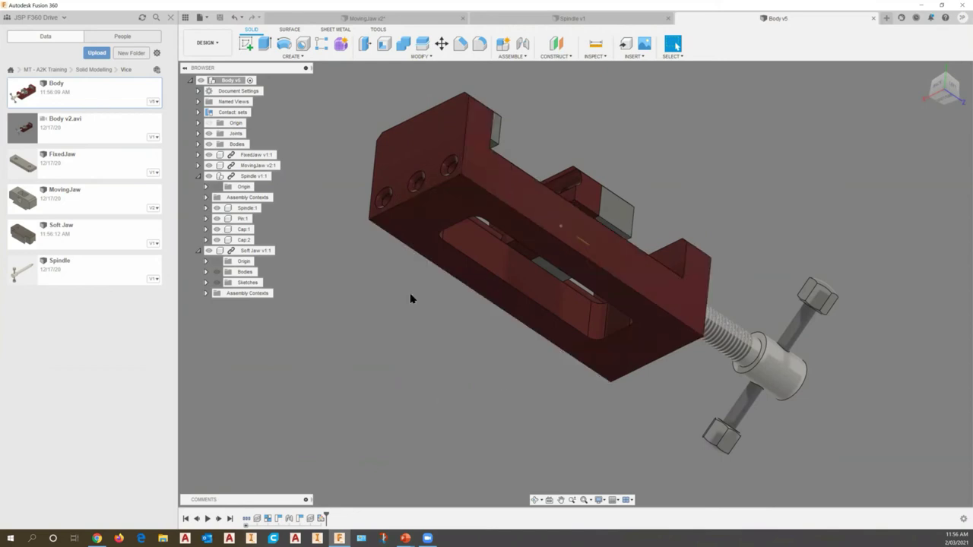
shift+middle_drag(419, 309, 363, 282)
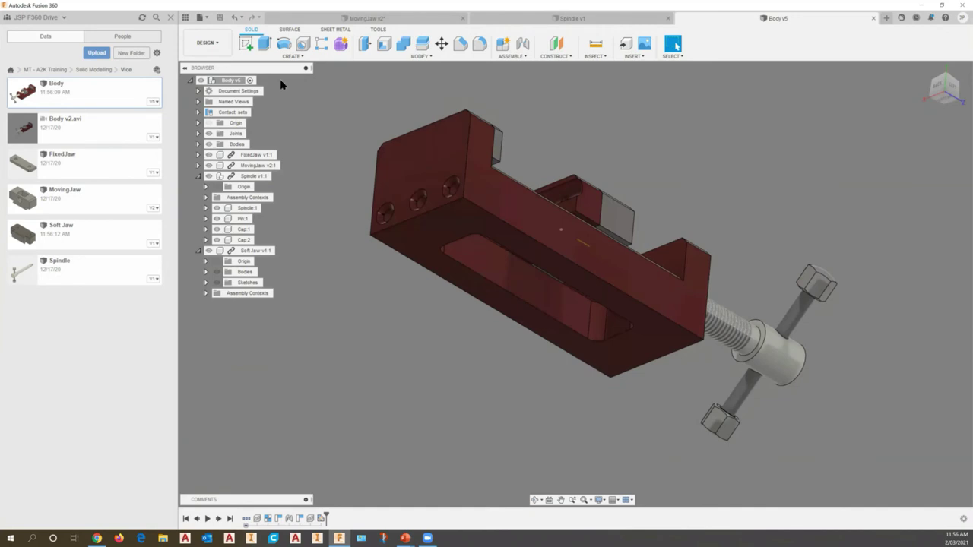
click(245, 44)
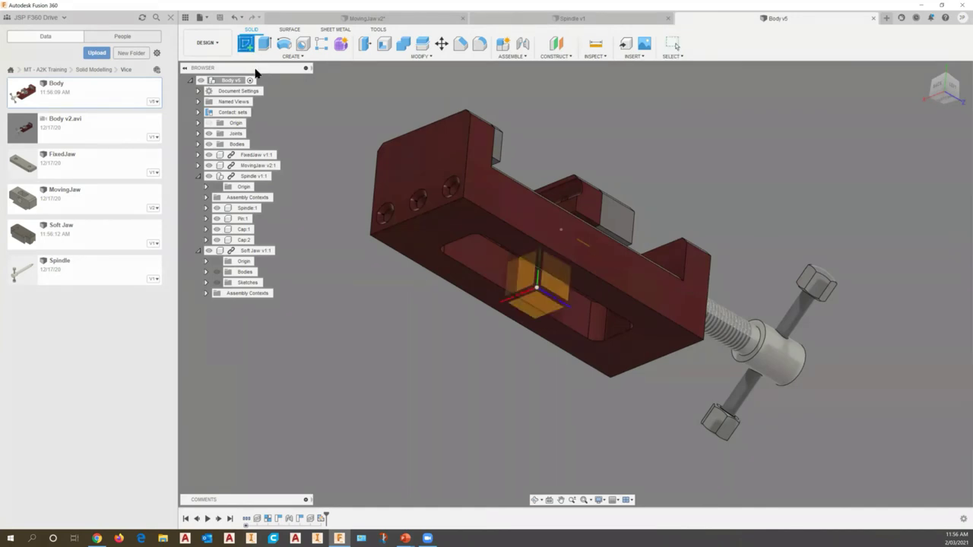
click(466, 238)
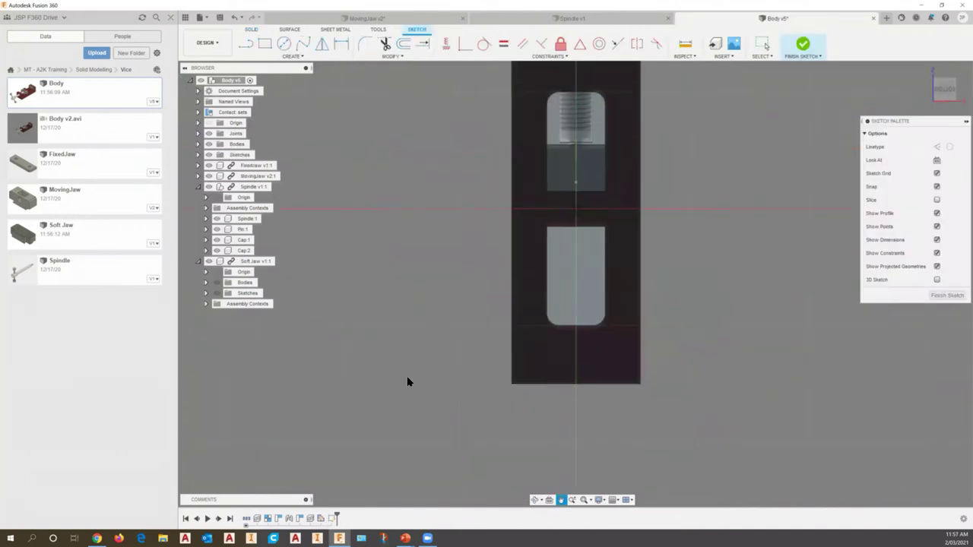
click(264, 45)
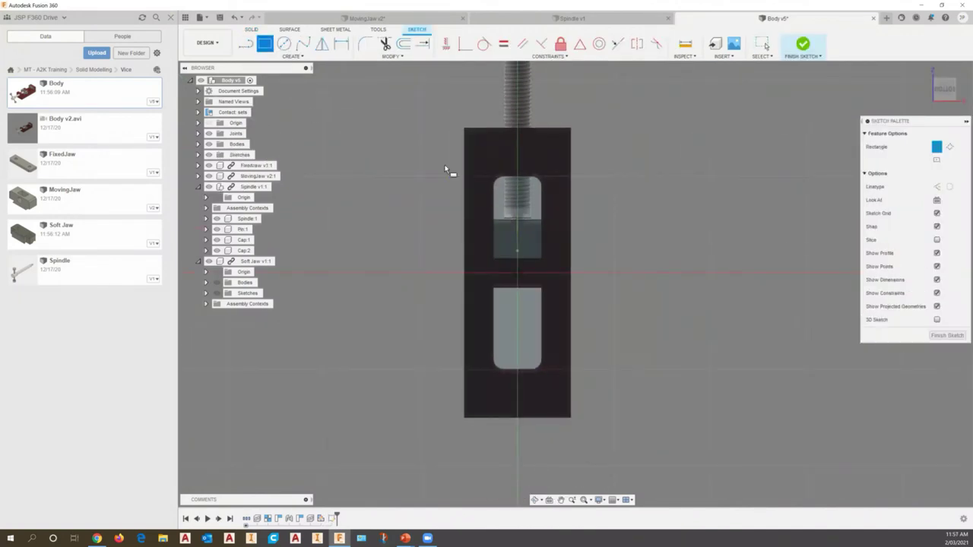
click(382, 128)
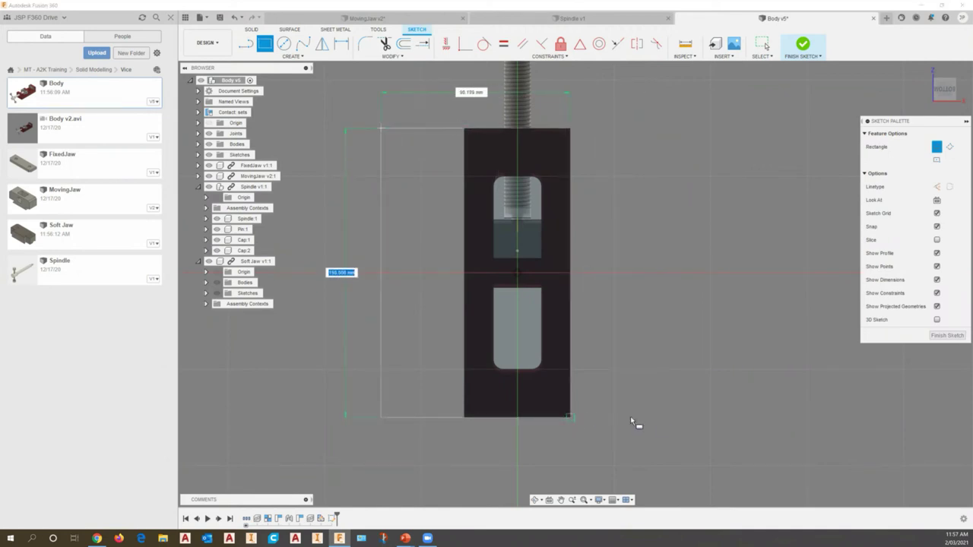
click(644, 422)
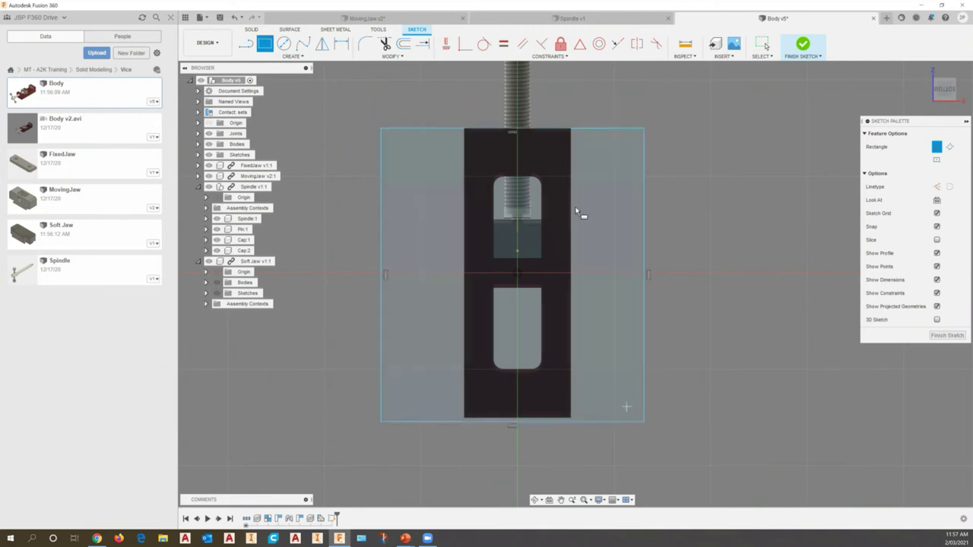
Dimension the rectangle's width to 120 mm.
click(342, 44)
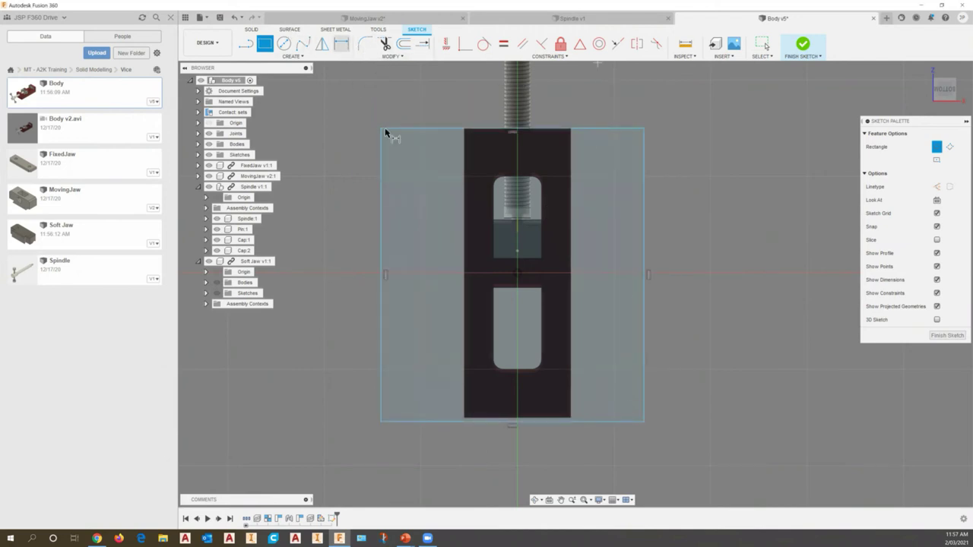
click(411, 129)
click(413, 89)
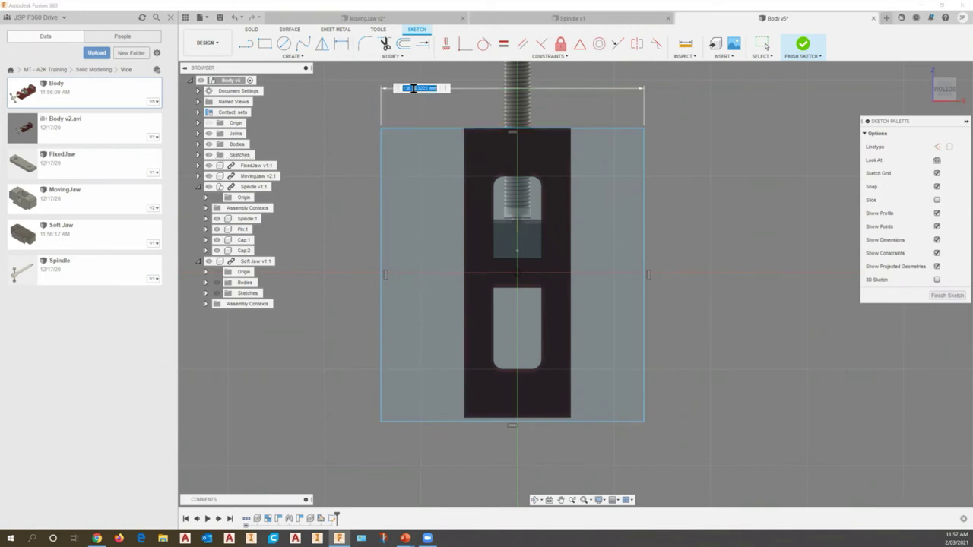
text(120)
key(Return)
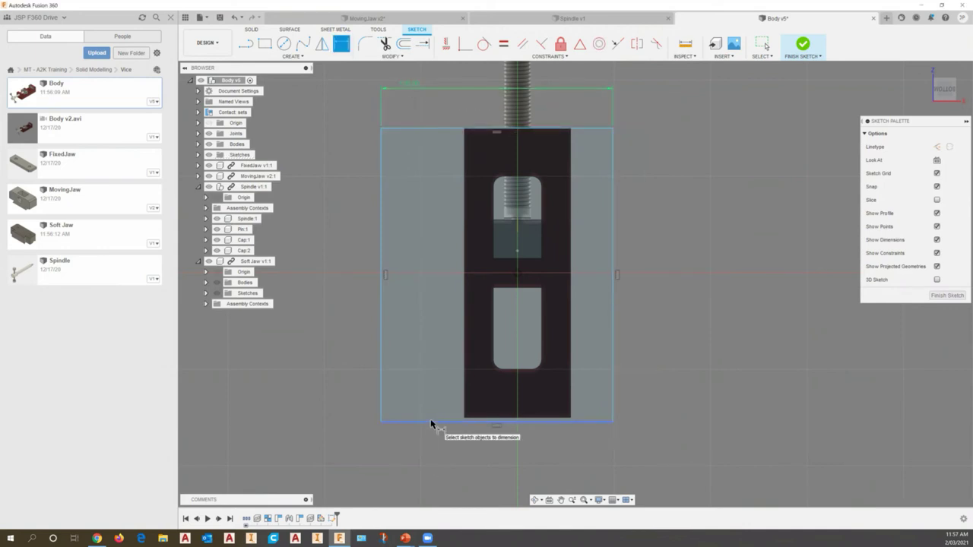
Constrain the rectangle's top and bottom edges coincident with the corresponding corners of the vice body.
click(461, 49)
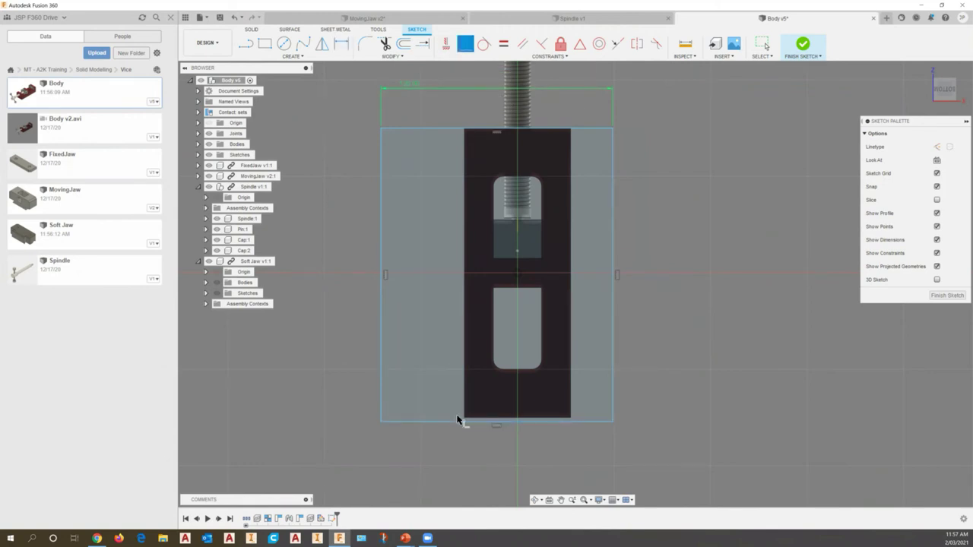
click(463, 421)
click(464, 418)
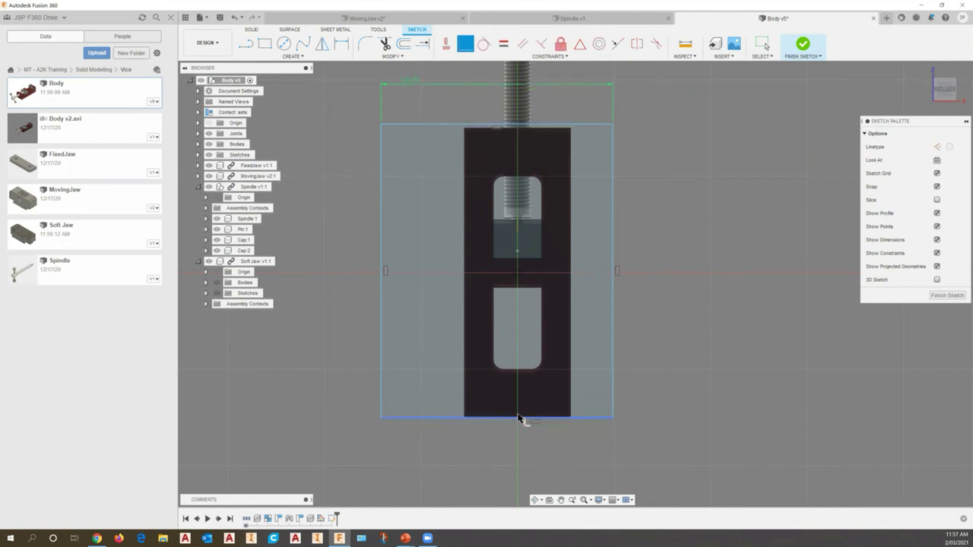
click(459, 126)
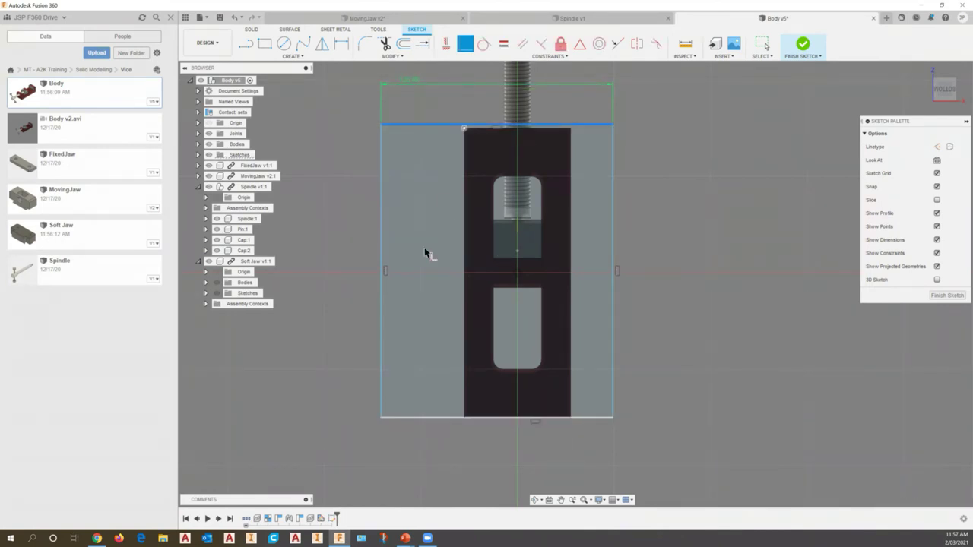
click(456, 131)
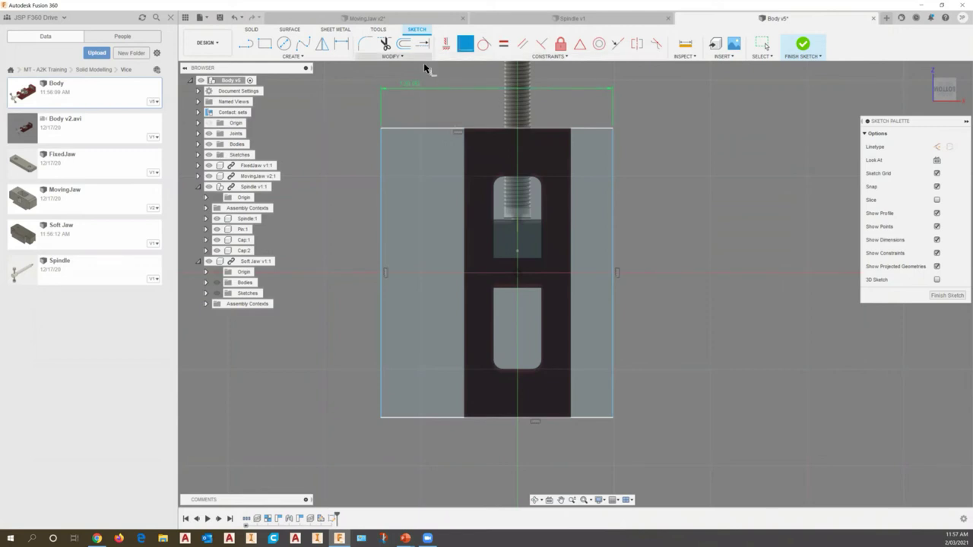
click(449, 45)
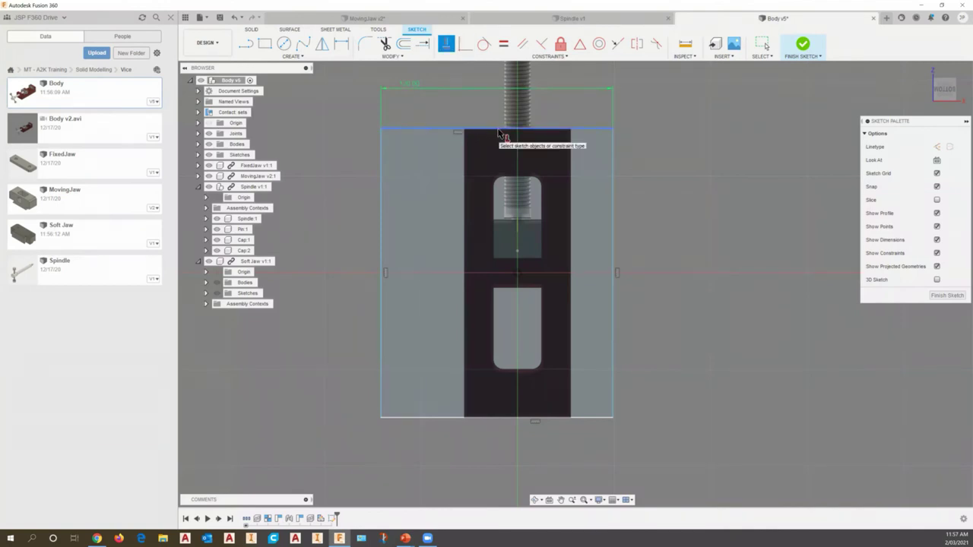
Dimension the gap between the rectangle's left side and the vice body to 30 mm, and delete the rectangle's overall width dimension.
click(341, 46)
click(464, 171)
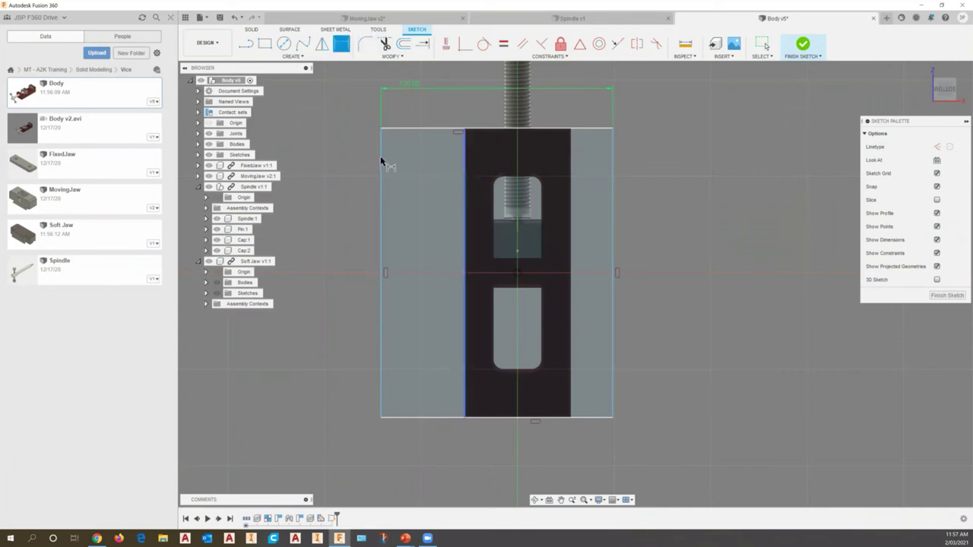
click(381, 182)
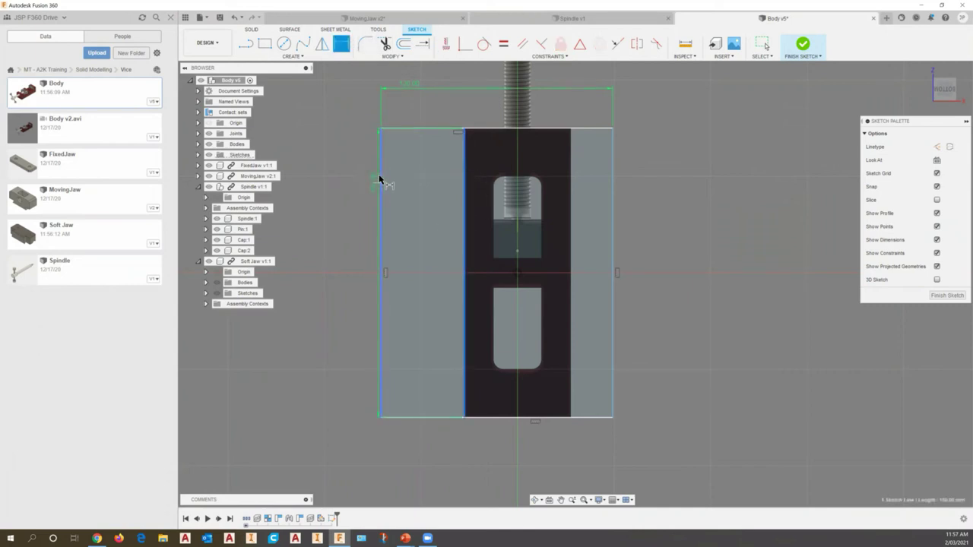
click(424, 114)
click(424, 114)
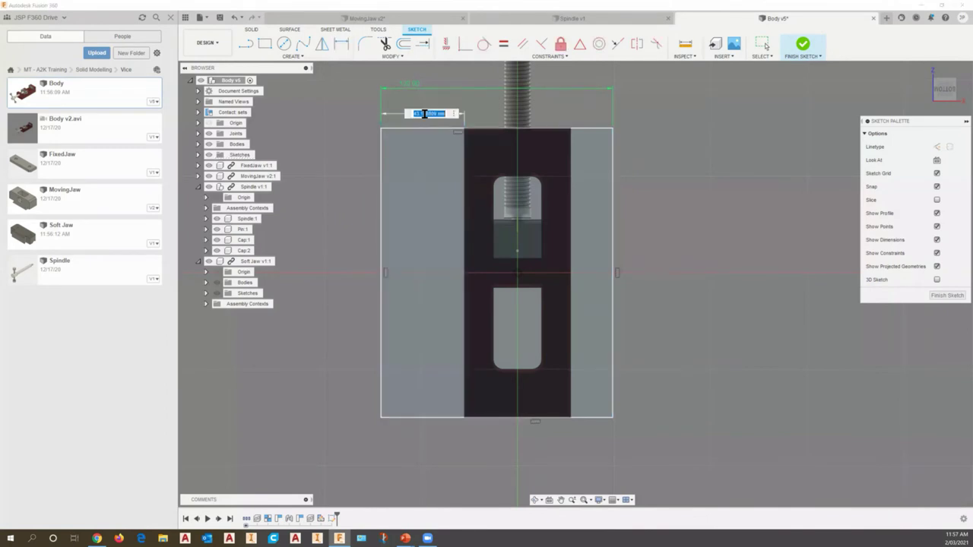
text(30)
key(Return)
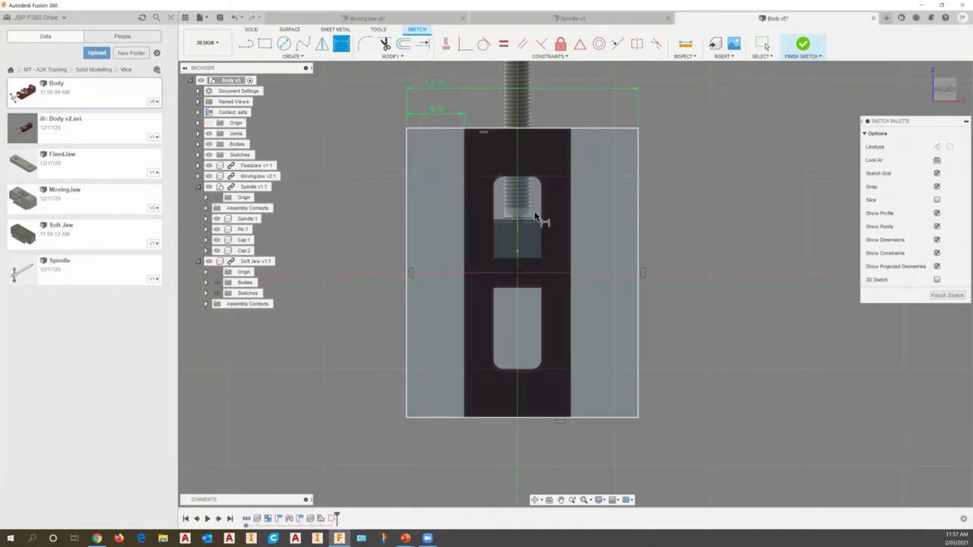
click(433, 86)
key(Delete)
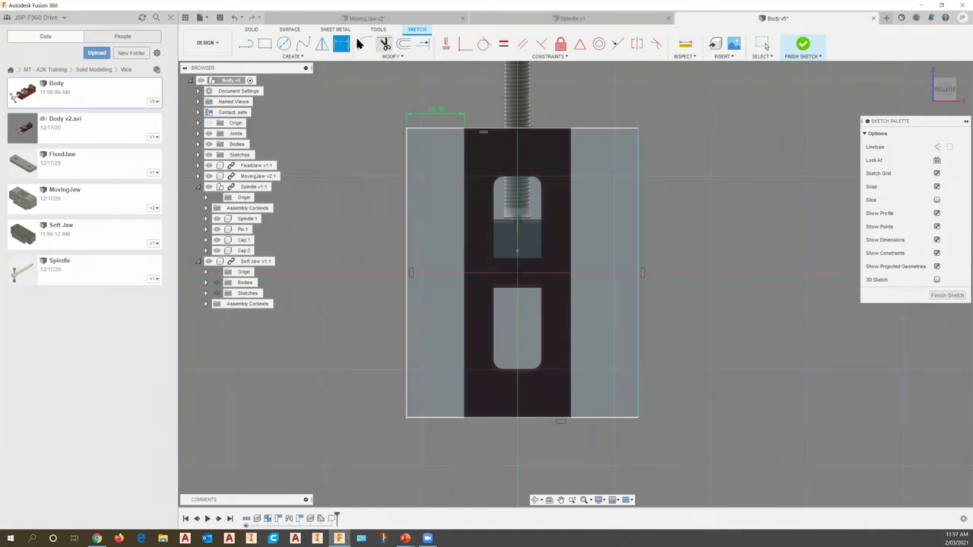
click(573, 146)
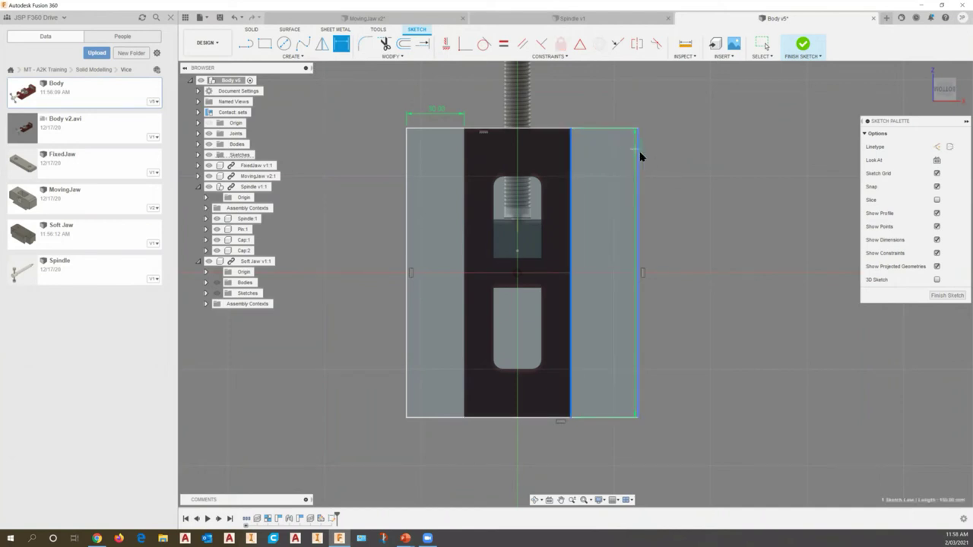
click(641, 154)
key(Escape)
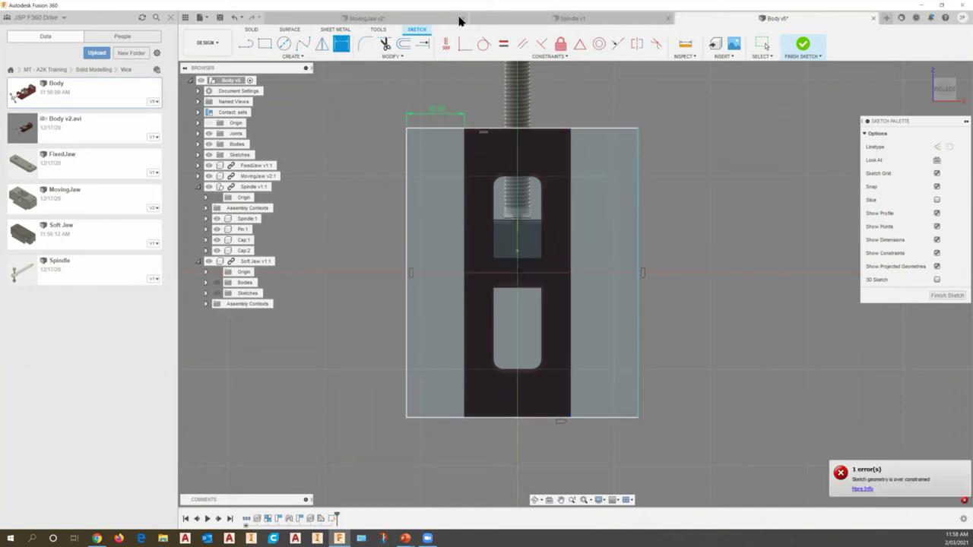
Dimension the gap on the vice body's opposite side by linking it to the 30 mm dimension, and finish the sketch.
click(571, 153)
click(638, 149)
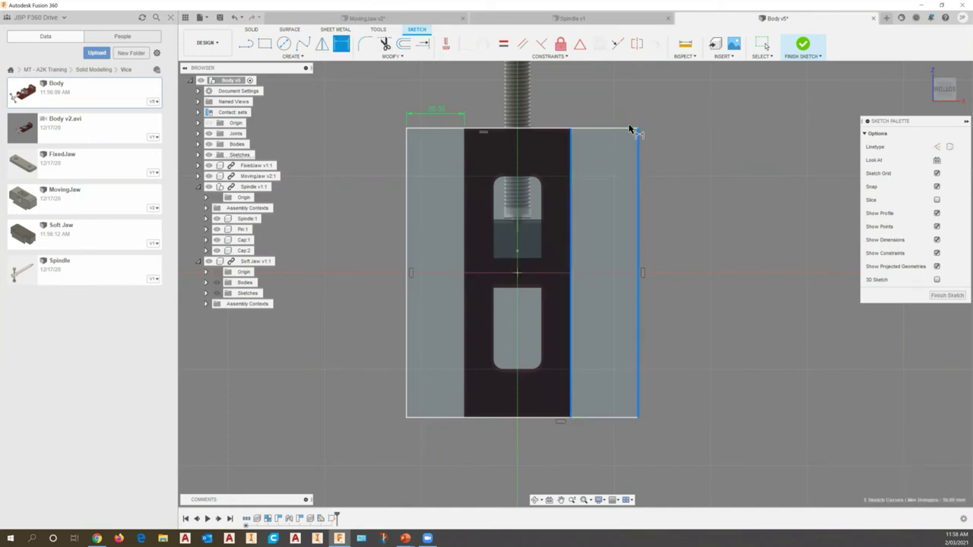
click(603, 108)
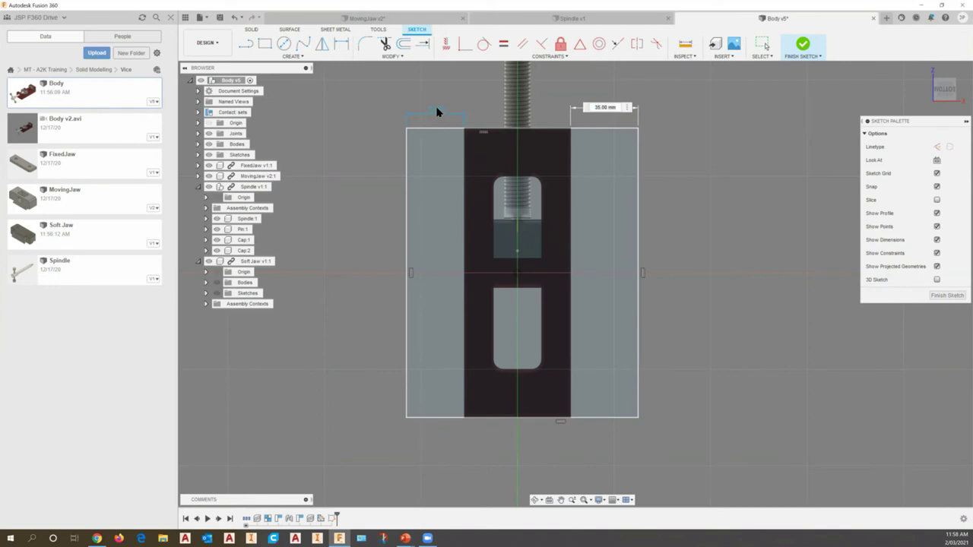
key(Escape)
key(d)
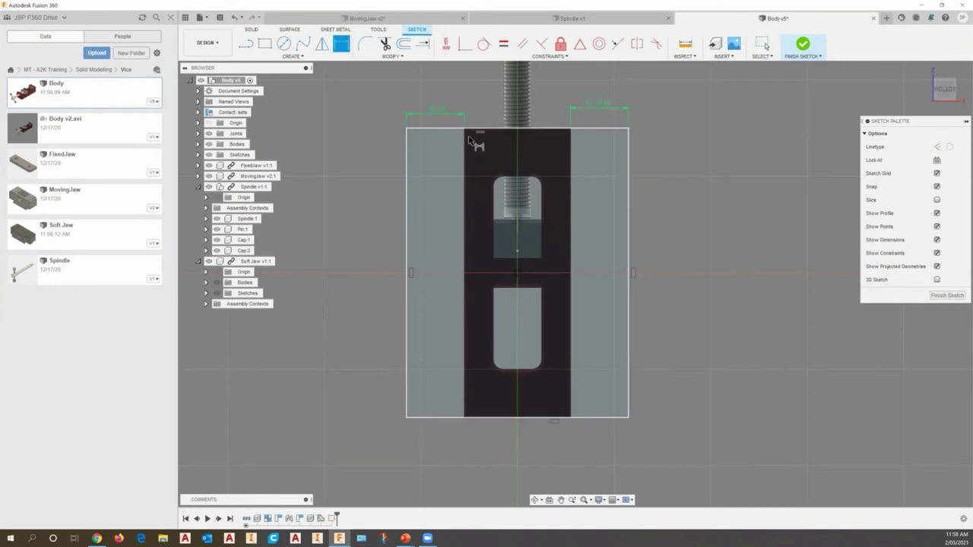
click(464, 148)
key(Escape)
click(803, 46)
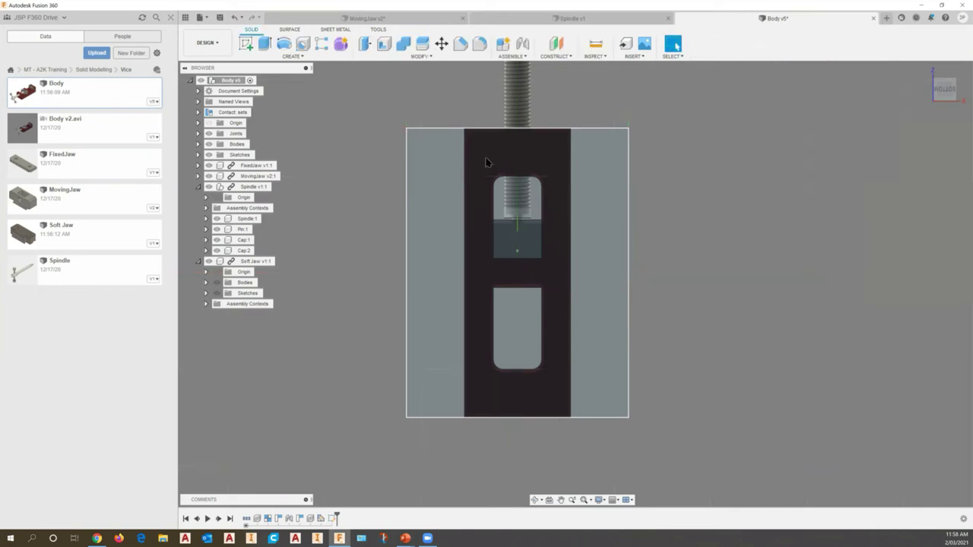
Extrude the three sketch profiles around the central slot by 10 mm as a new body.
click(265, 44)
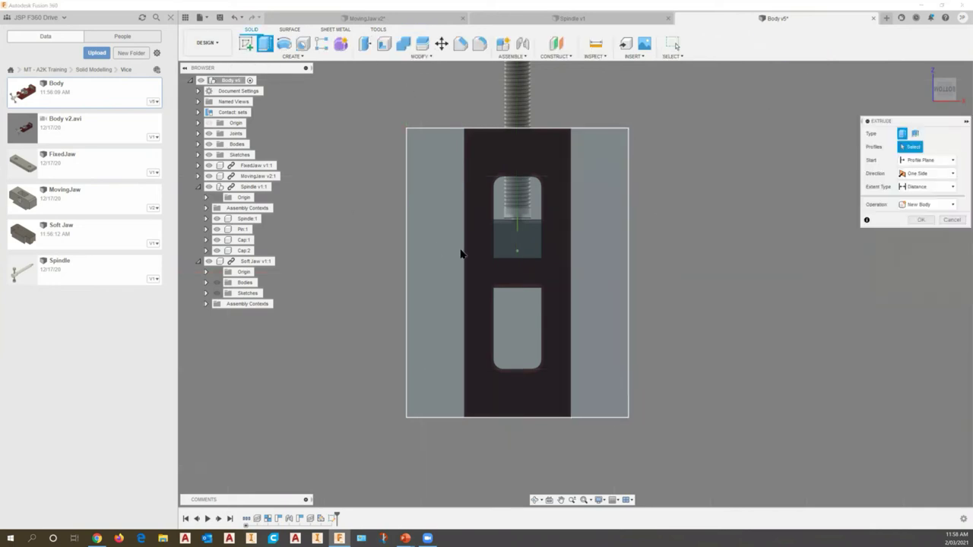
click(458, 241)
click(524, 167)
click(602, 179)
click(900, 200)
text(10.00)
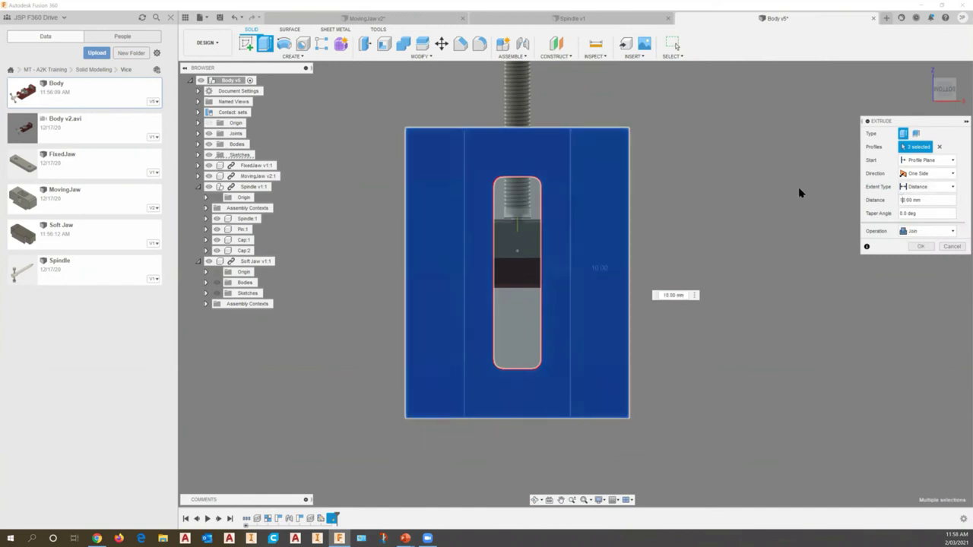
shift+middle_drag(764, 205, 818, 248)
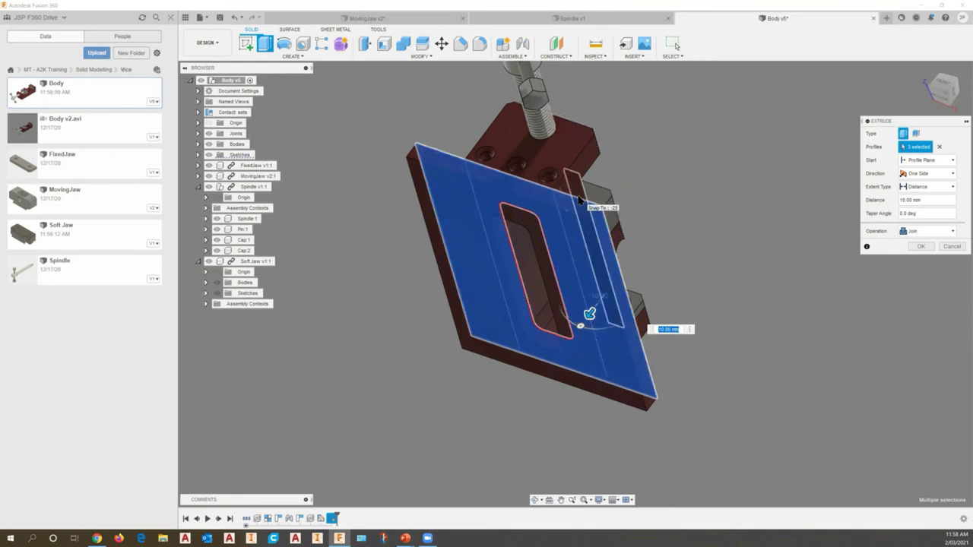
click(954, 232)
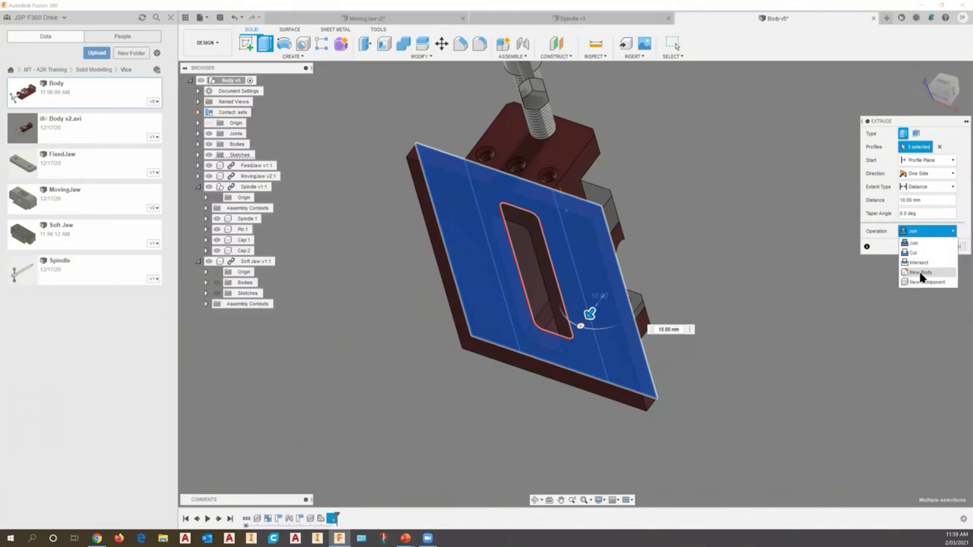
click(924, 275)
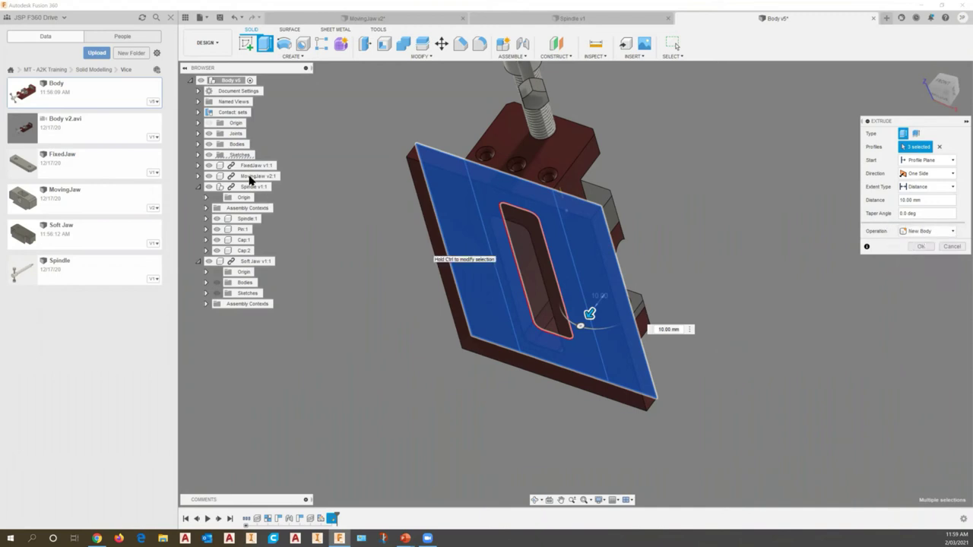
click(199, 145)
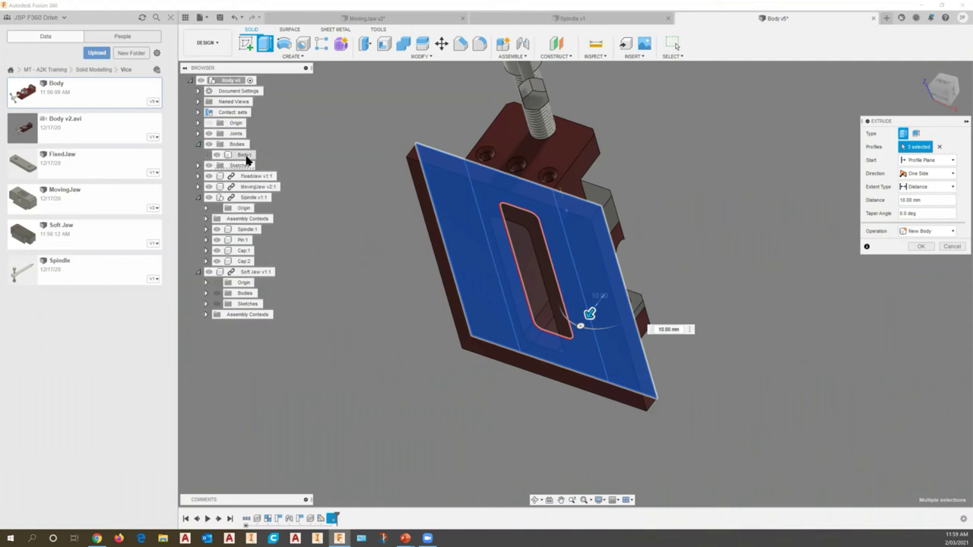
click(920, 247)
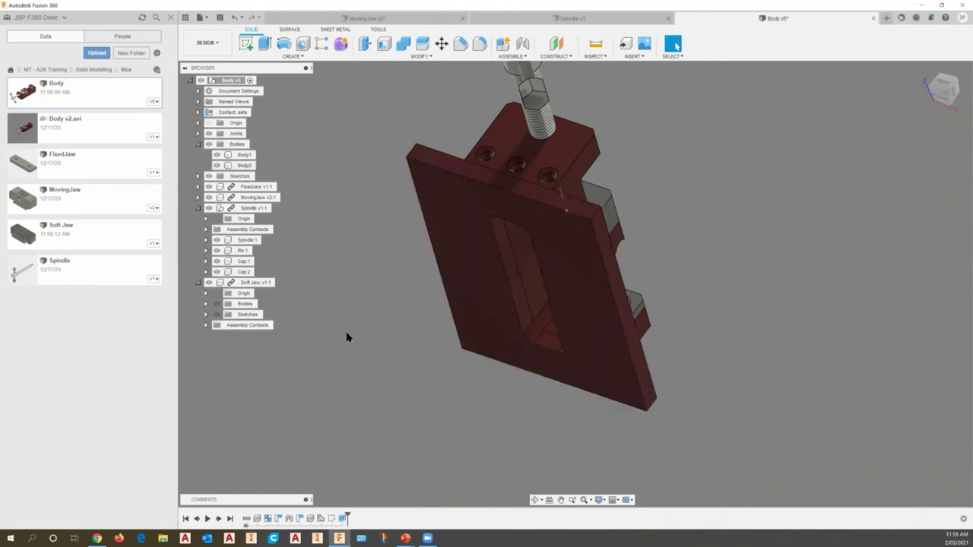
Create a component from the extruded plate body and rename it Base plate.
shift+middle_drag(342, 354, 565, 397)
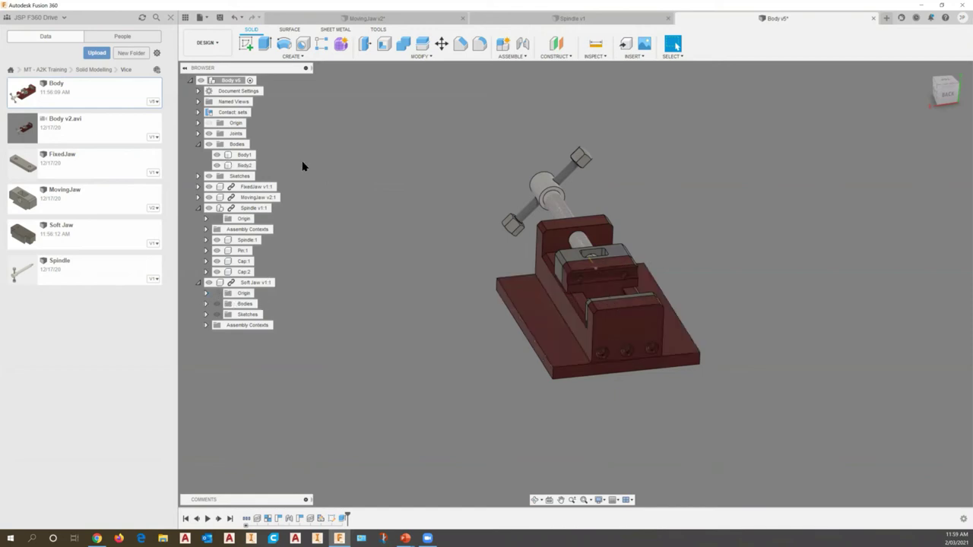
right_click(246, 167)
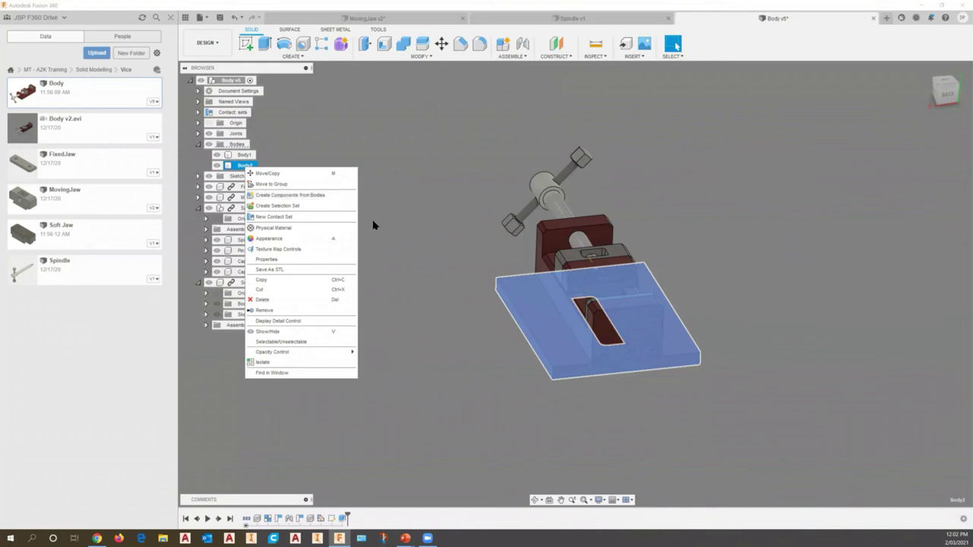
click(295, 197)
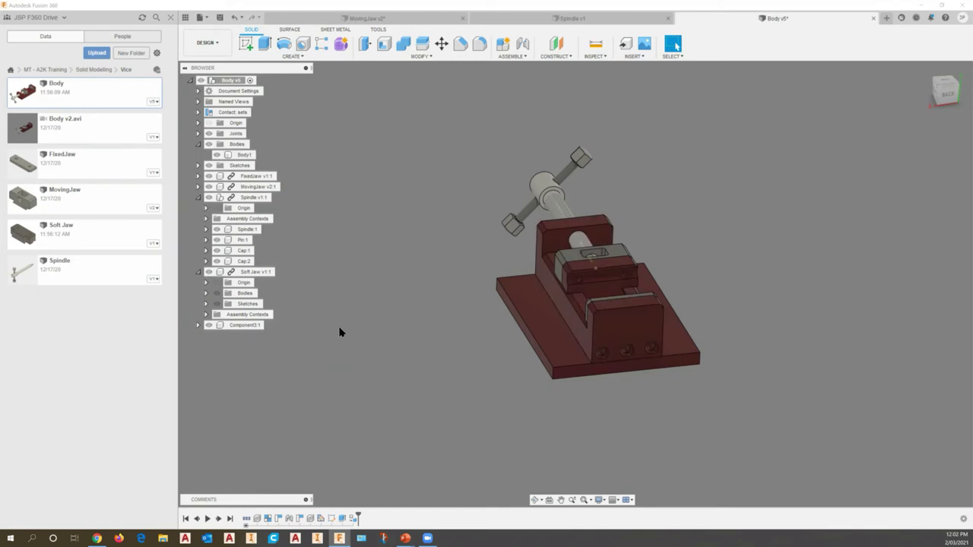
double_click(243, 326)
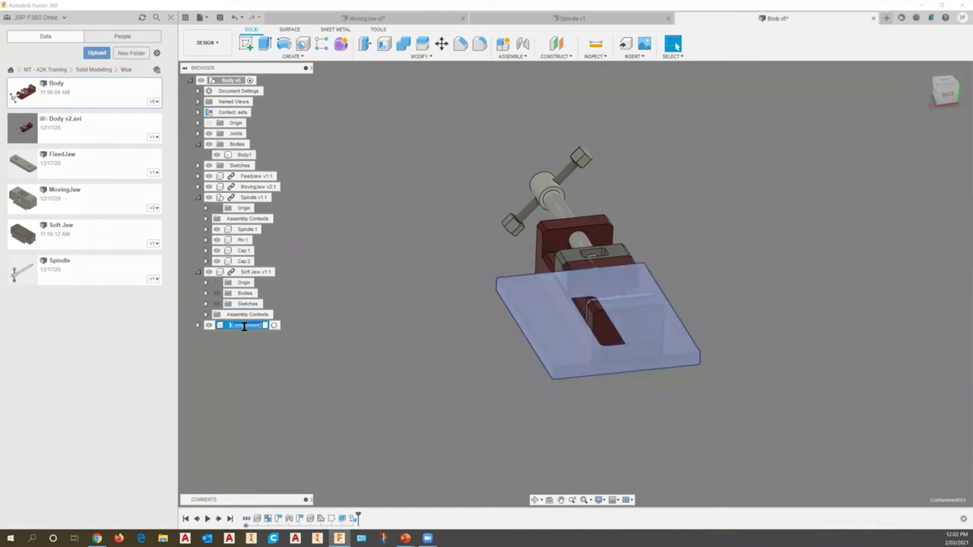
text(Base plate)
click(280, 360)
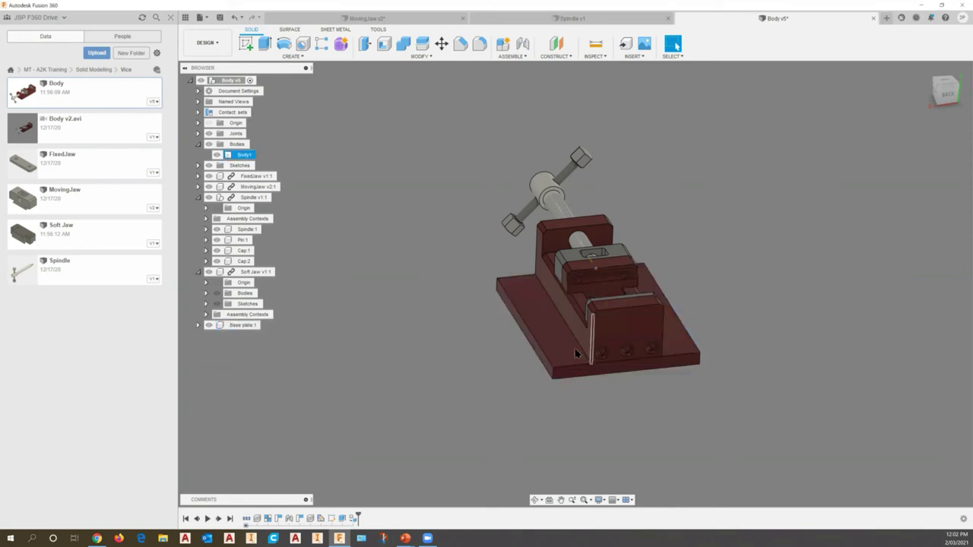
Activate the Base plate component and place a 10 mm diameter counterbore hole near a corner of its top face.
click(265, 326)
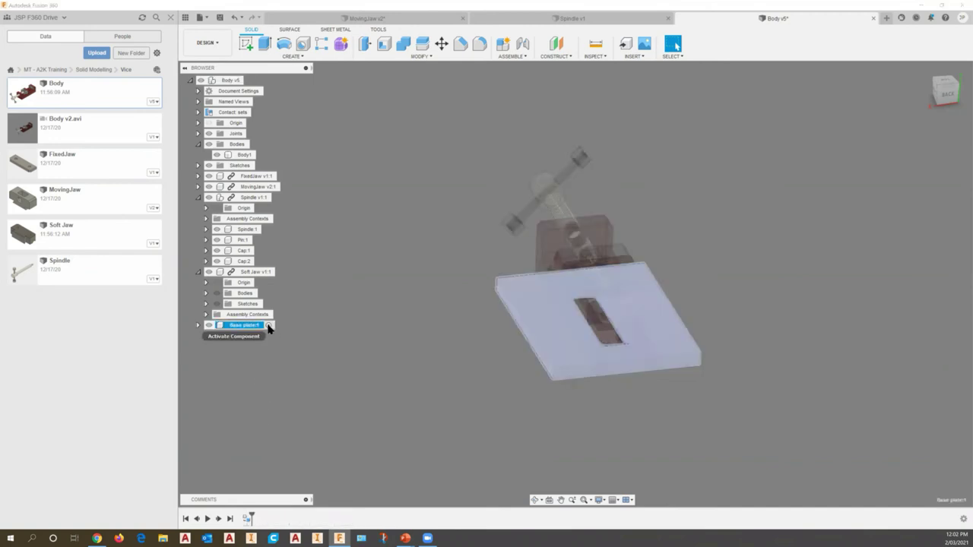
click(303, 46)
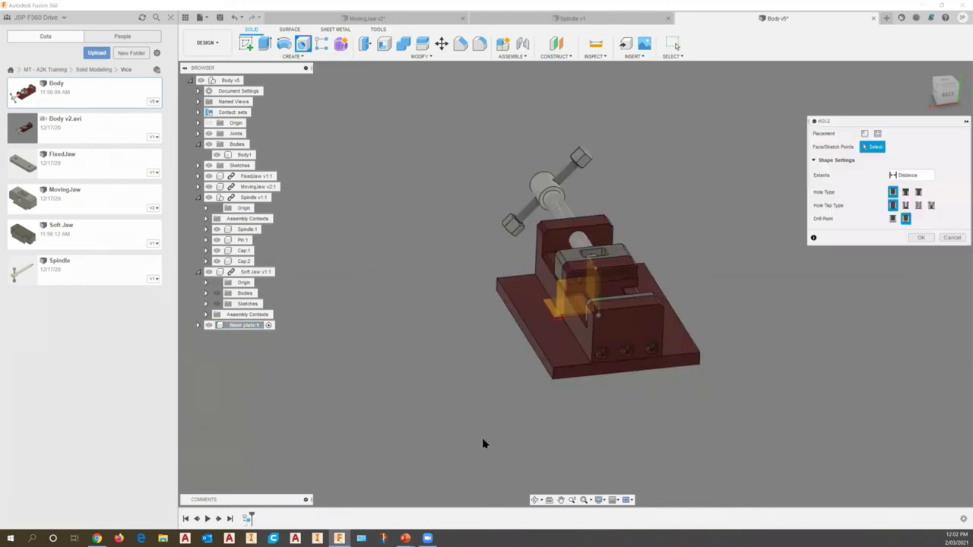
click(563, 355)
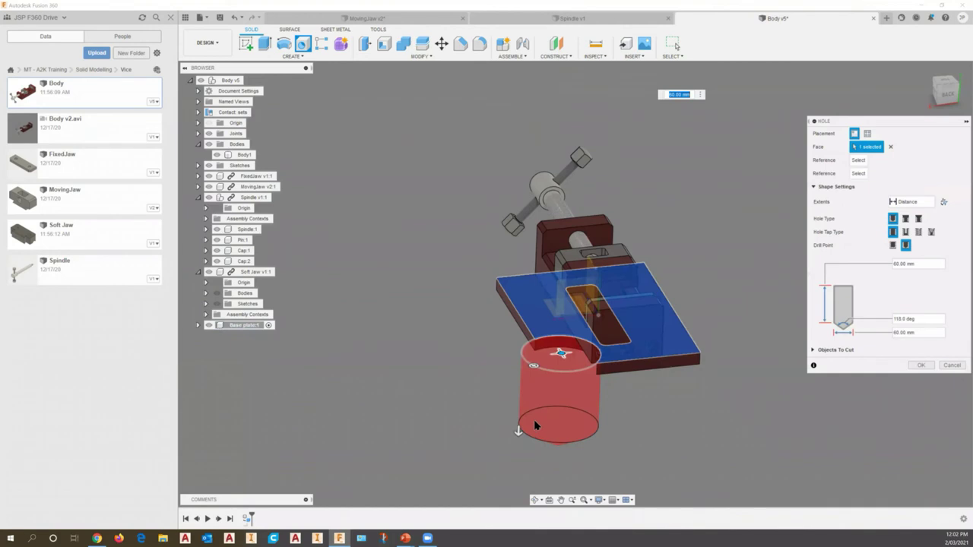
click(900, 332)
key(BackSpace)
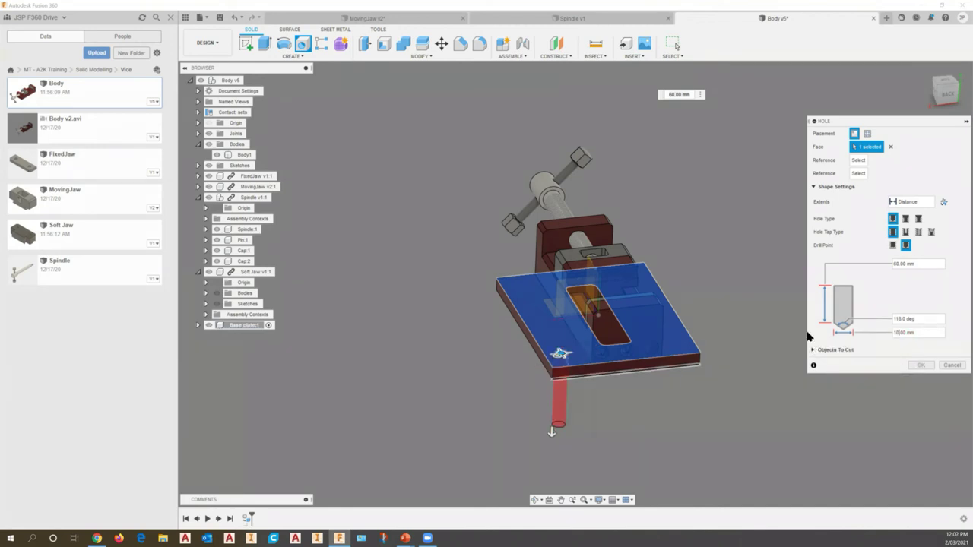
click(906, 218)
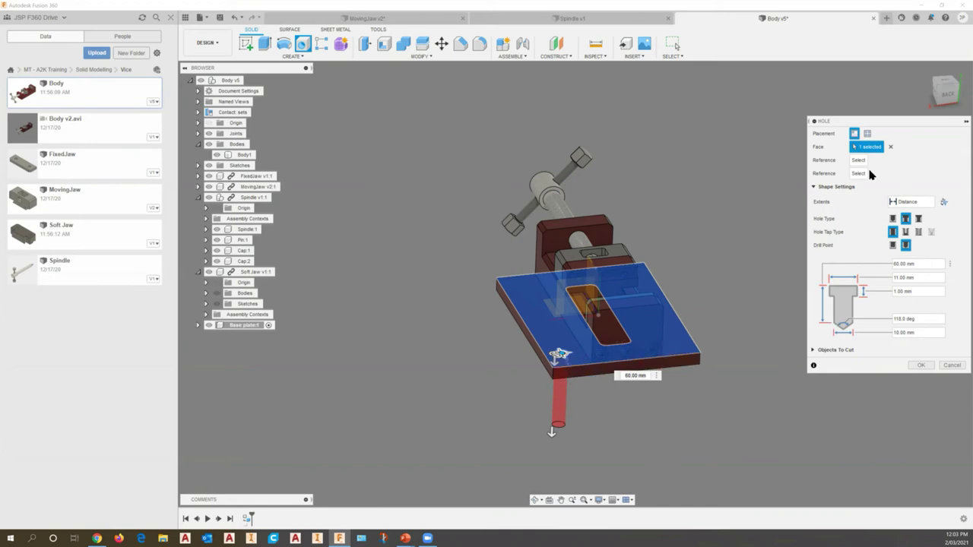
Locate the counterbore hole 15 mm from each of the two plate edges that meet at the corner.
click(567, 369)
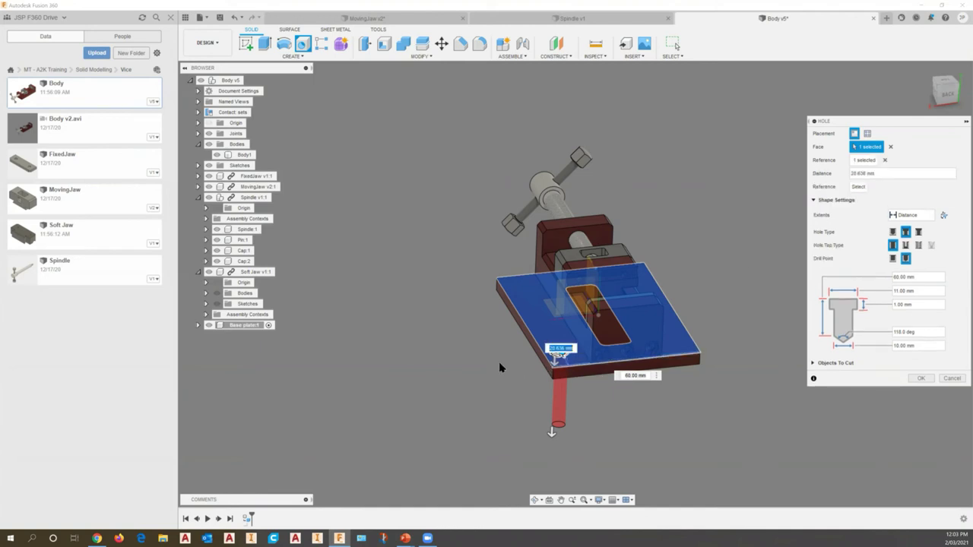
text(15)
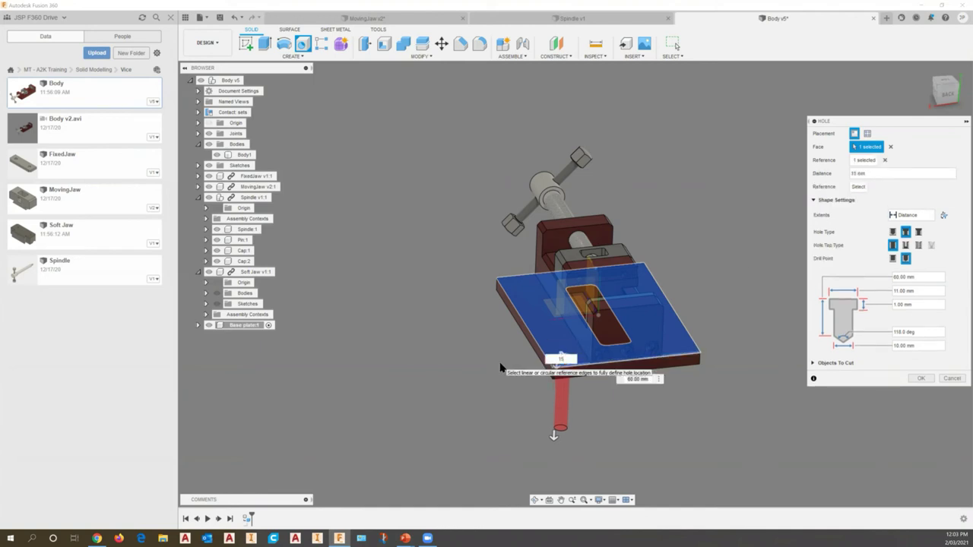
click(532, 347)
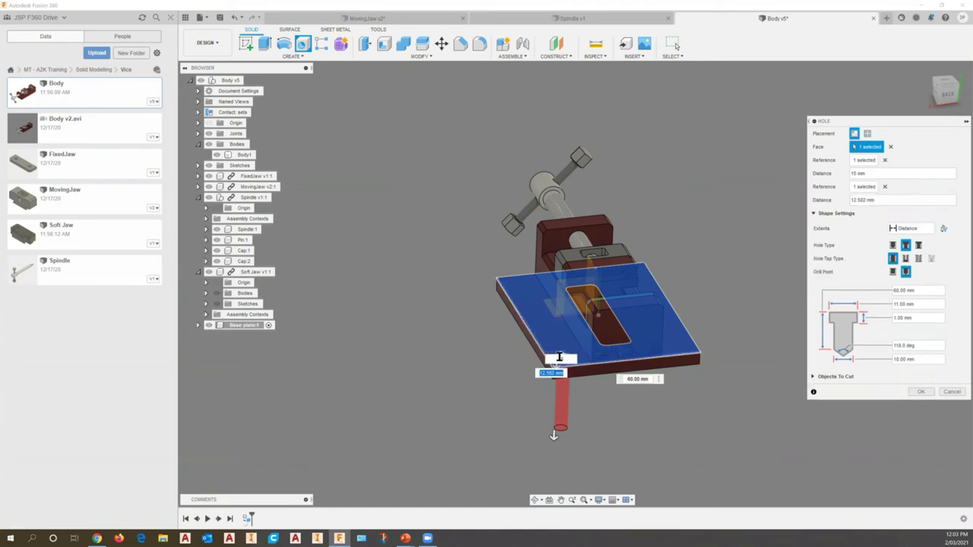
text(12)
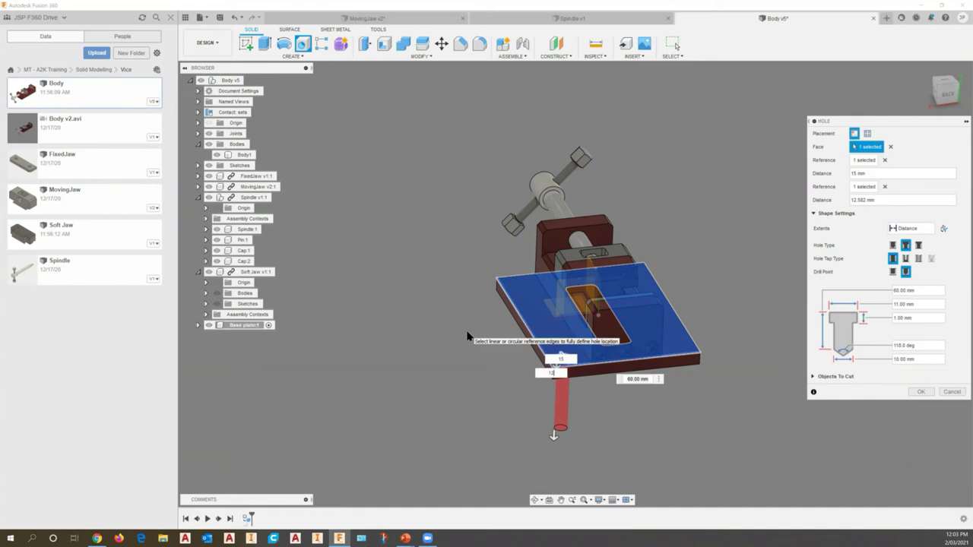
key(BackSpace)
text(5)
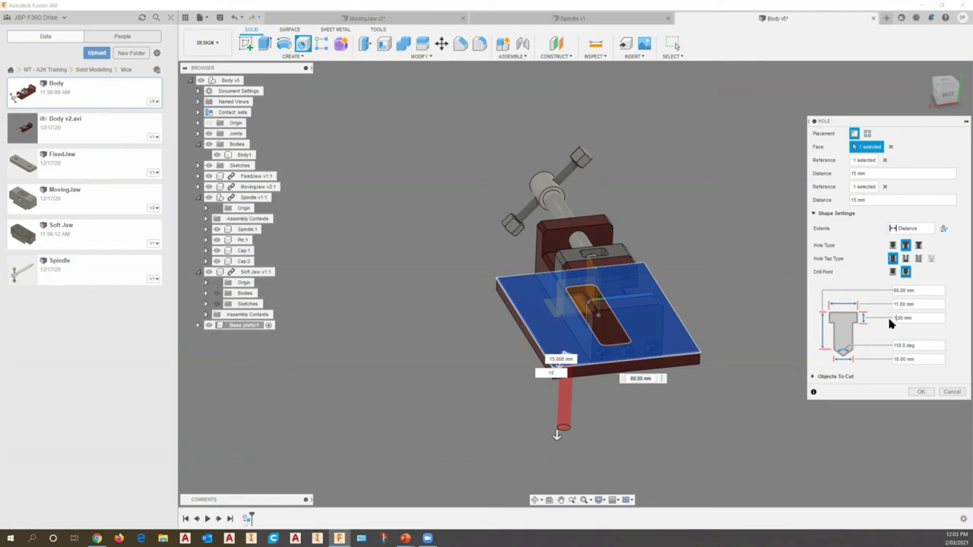
Make the counterbore a clearance hole sized for an M10 socket head cap screw and create it in the plate.
click(905, 261)
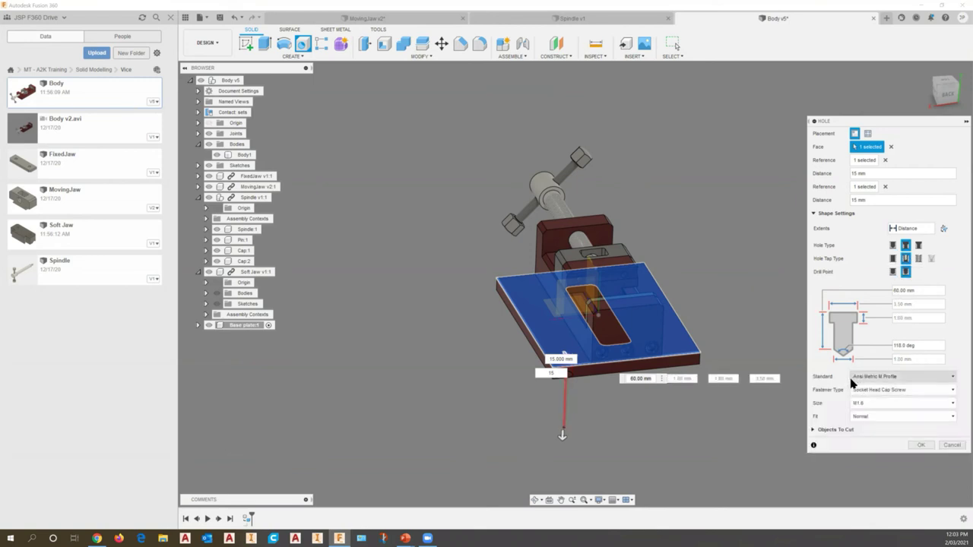
click(905, 406)
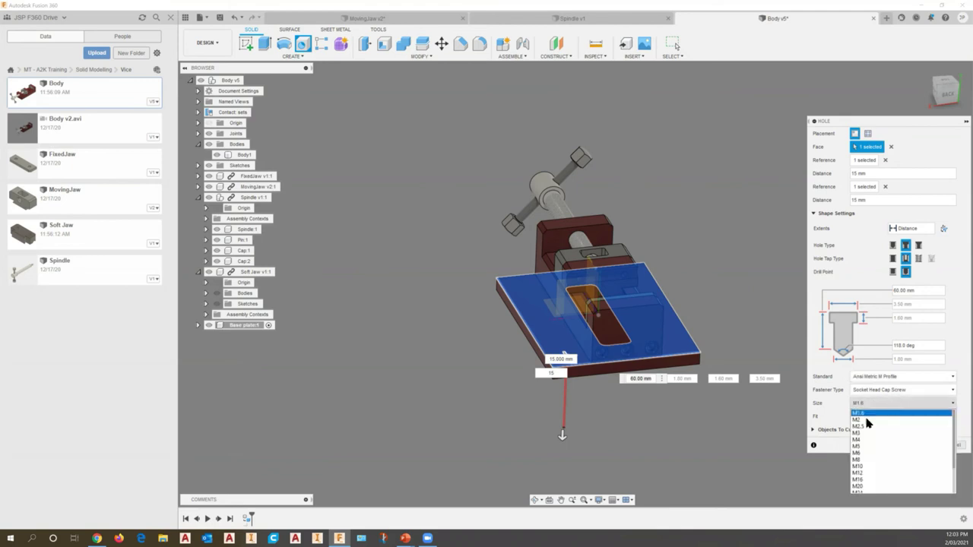
click(858, 467)
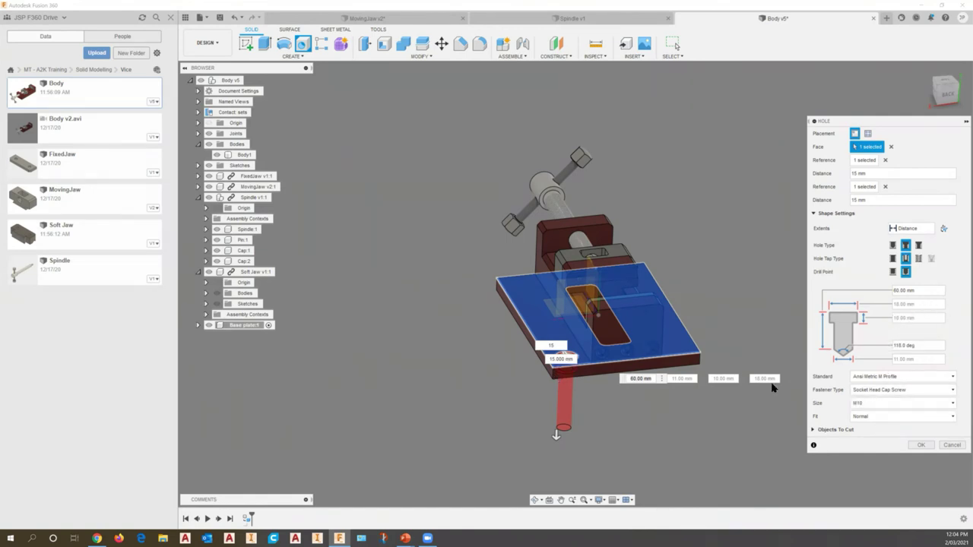
click(921, 446)
click(587, 336)
shift+middle_drag(587, 336, 132, 342)
key(Escape)
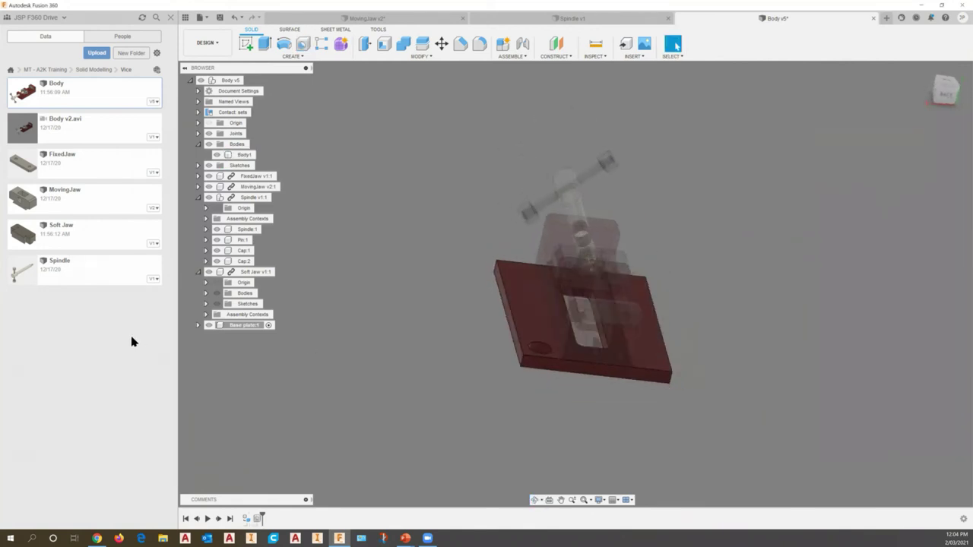
Expand the Base plate component down to its body and look over the commands available for that body.
click(198, 325)
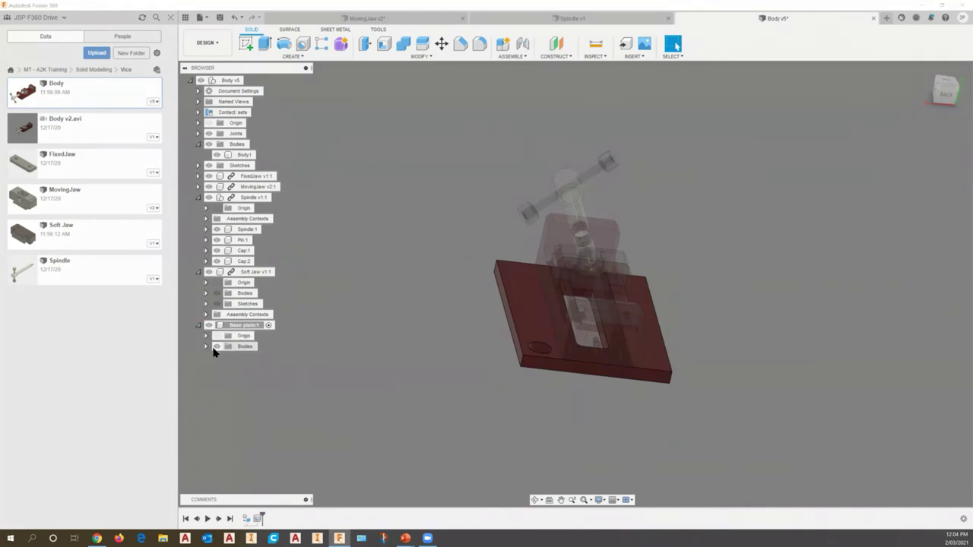
click(207, 348)
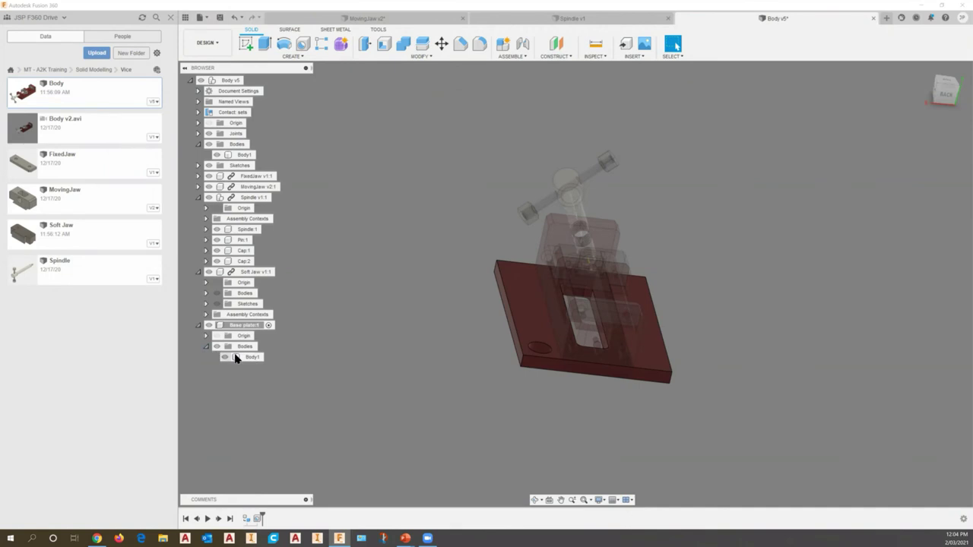
right_click(252, 358)
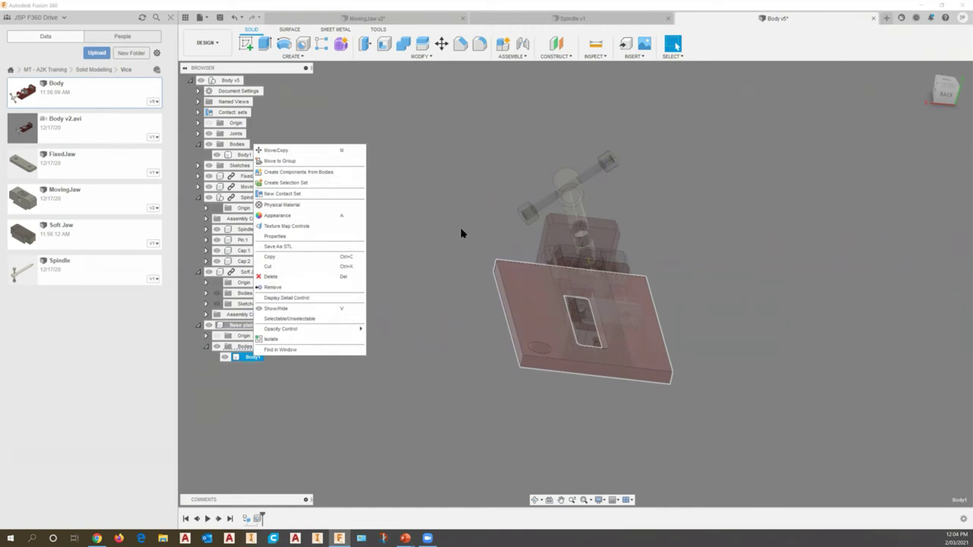
key(Escape)
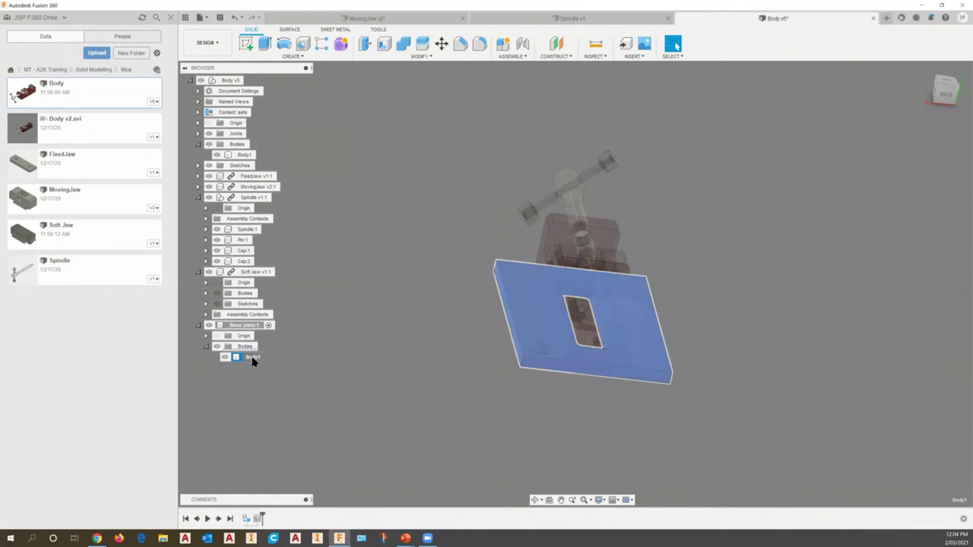
right_click(252, 361)
key(Escape)
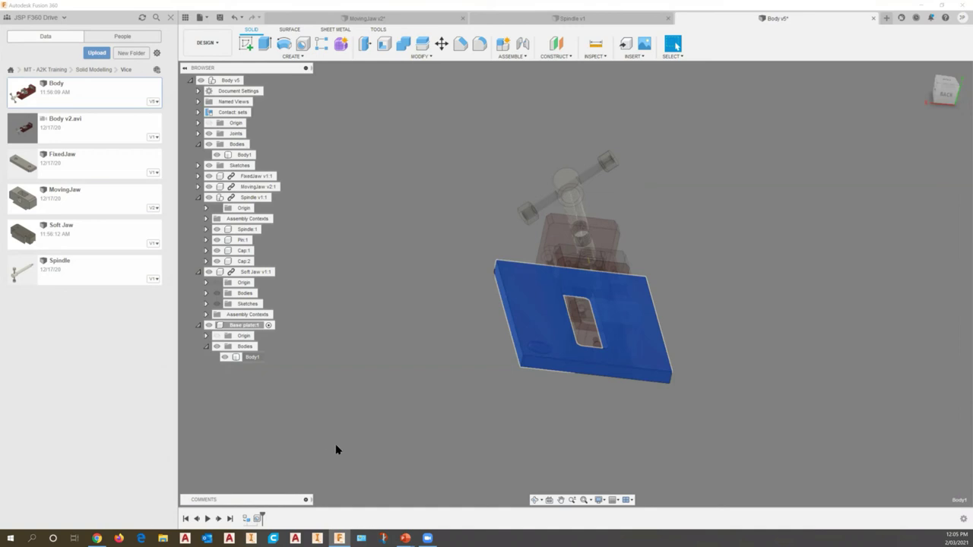
Create a new external component inside Base plate, stored in the Vice folder, and return to the top-level assembly.
click(243, 327)
click(219, 328)
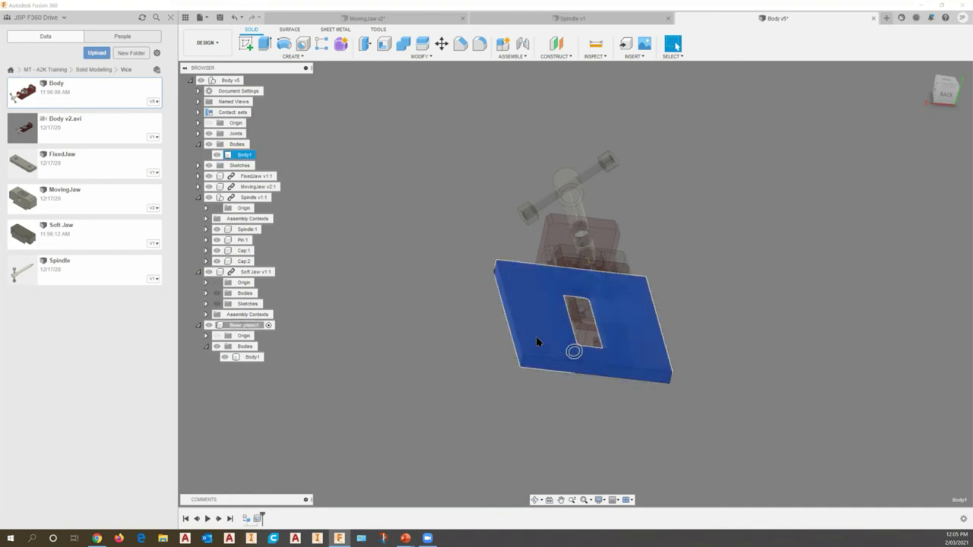
right_click(240, 327)
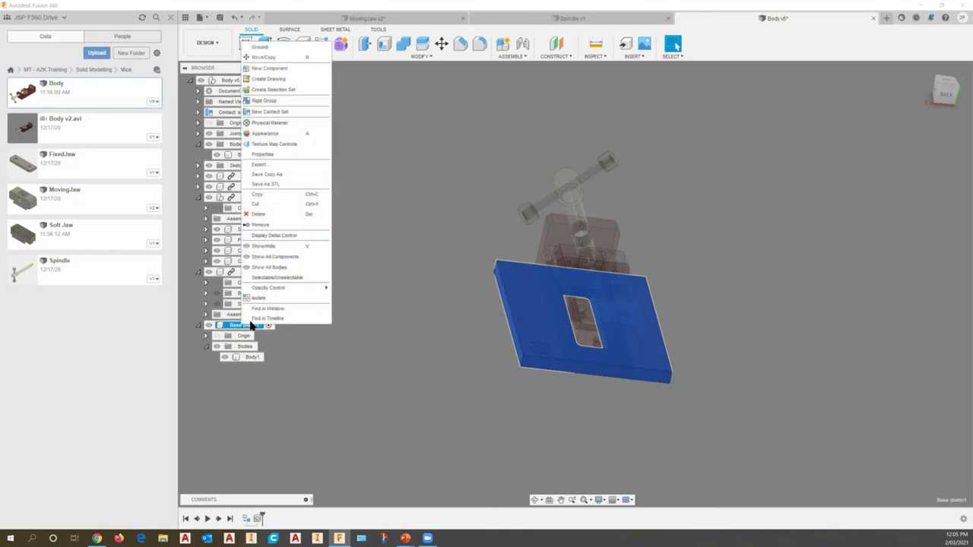
click(271, 70)
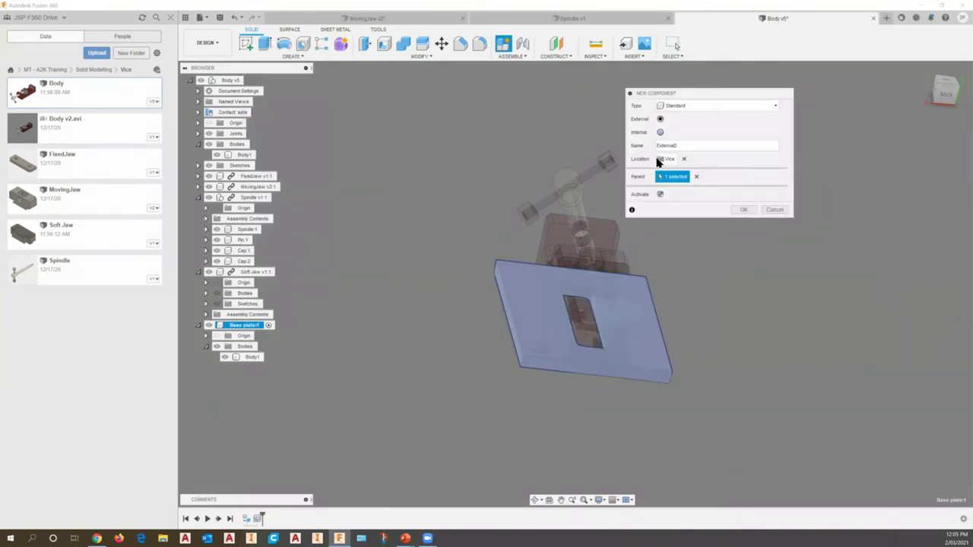
click(742, 212)
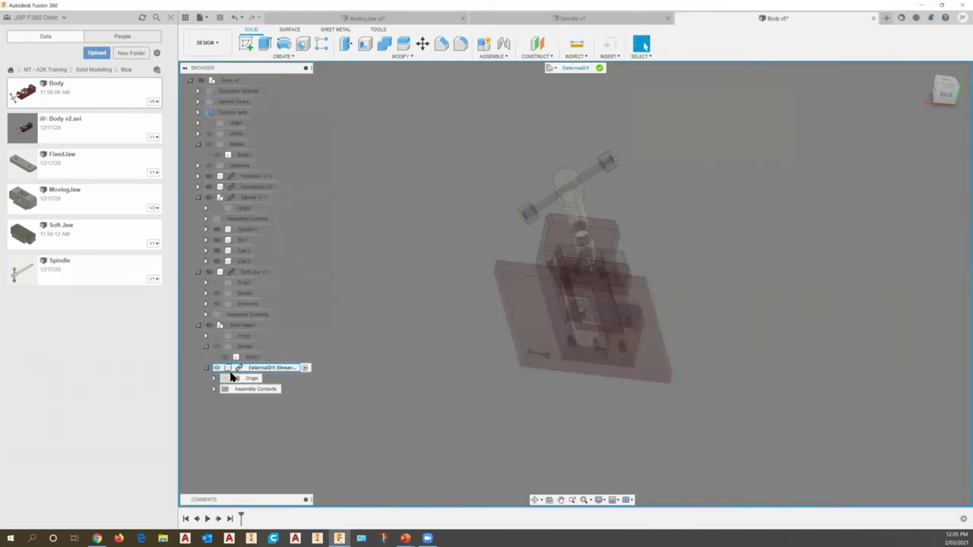
click(599, 68)
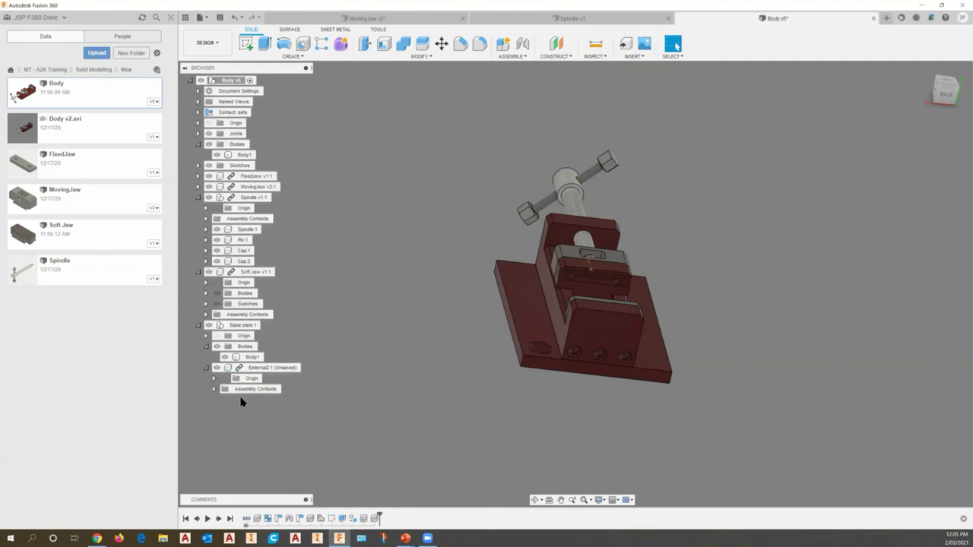
Rename the new external component under Base plate as Bolt.
mouse_move(258, 371)
click(258, 369)
click(259, 369)
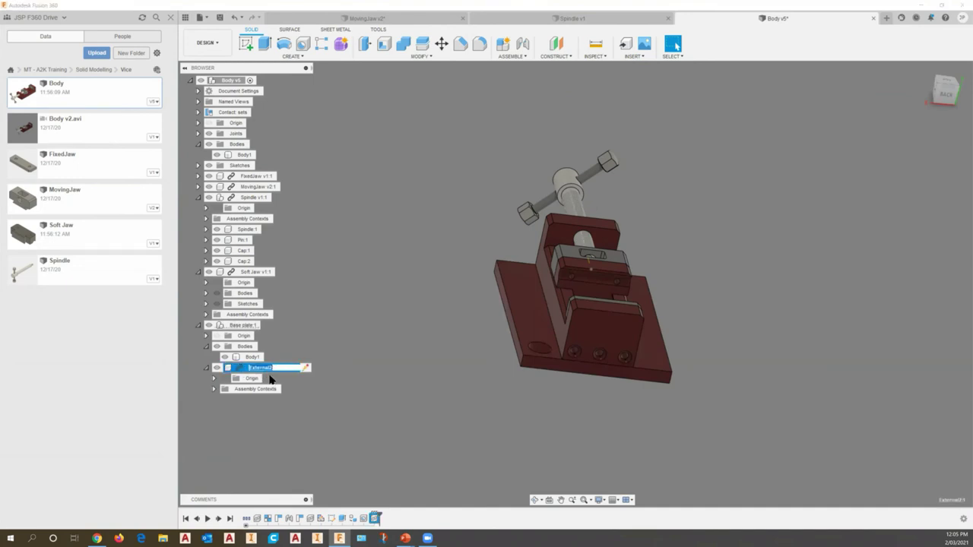
text(Bolt)
key(Return)
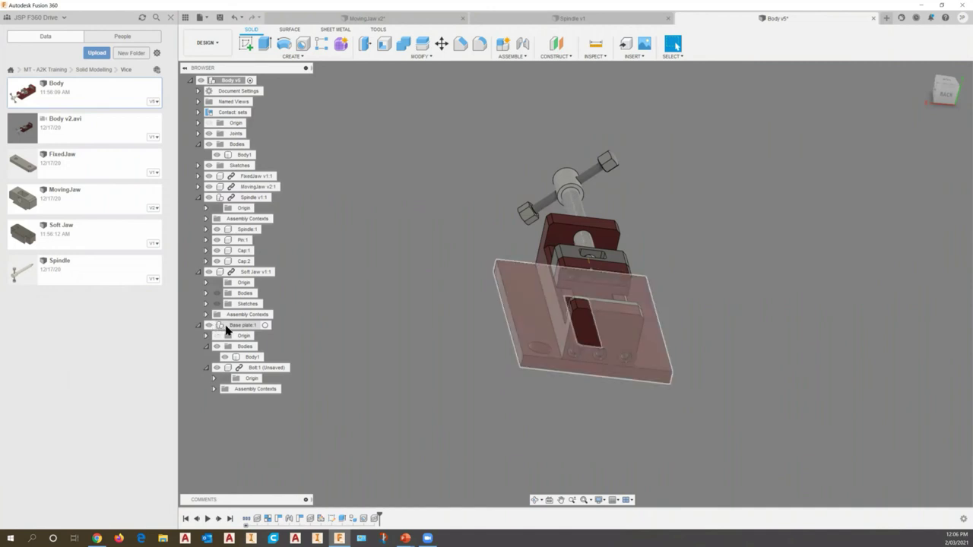
Activate the Base plate component and open the McMaster-Carr component catalogue for inserting a part.
mouse_move(259, 372)
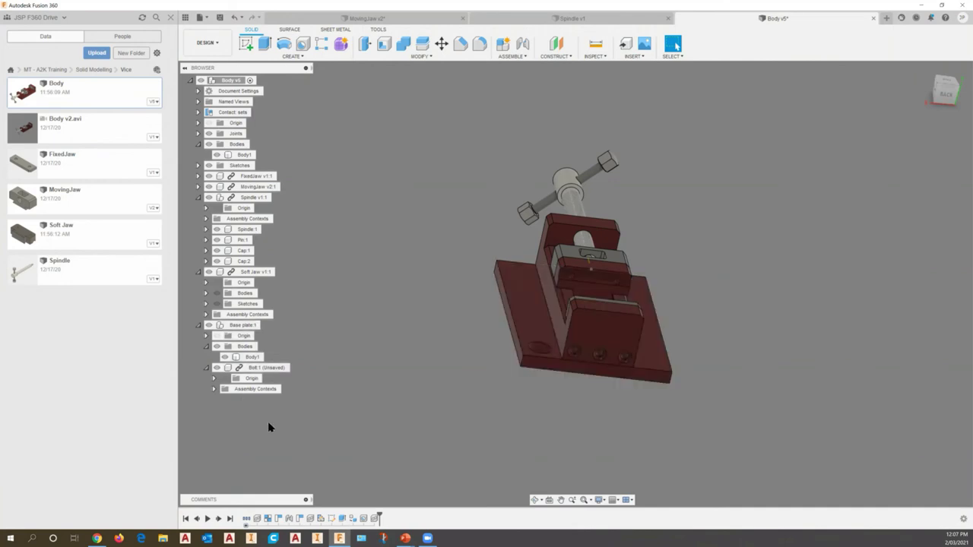
click(266, 326)
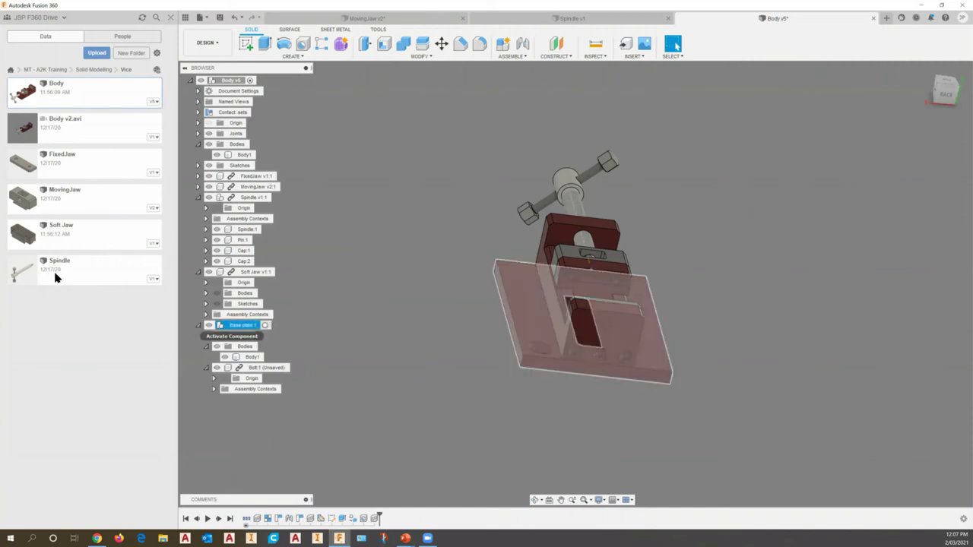
click(263, 327)
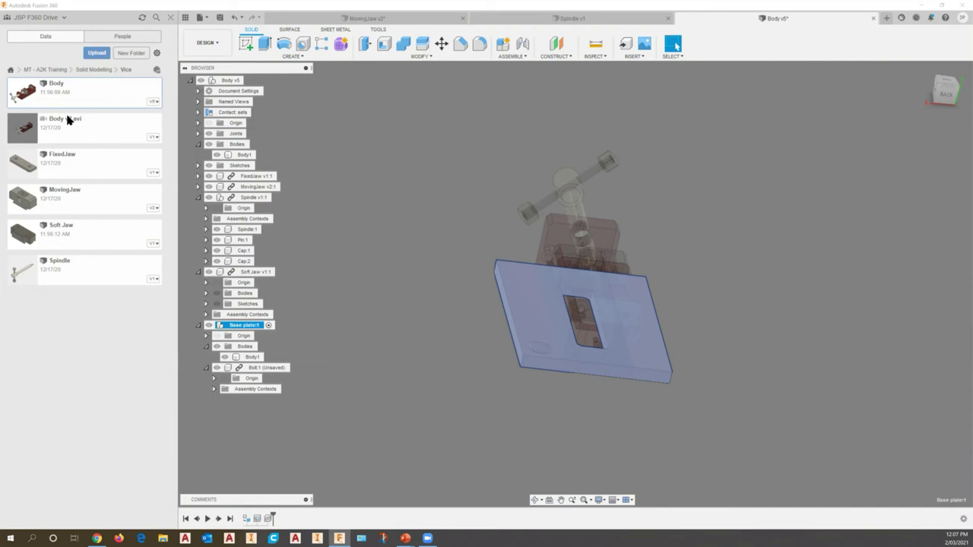
click(633, 56)
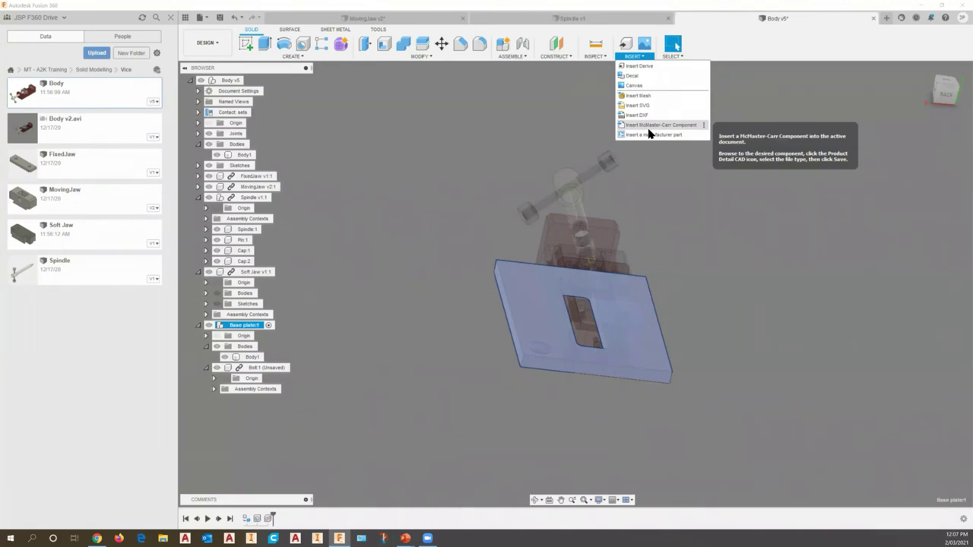
click(512, 170)
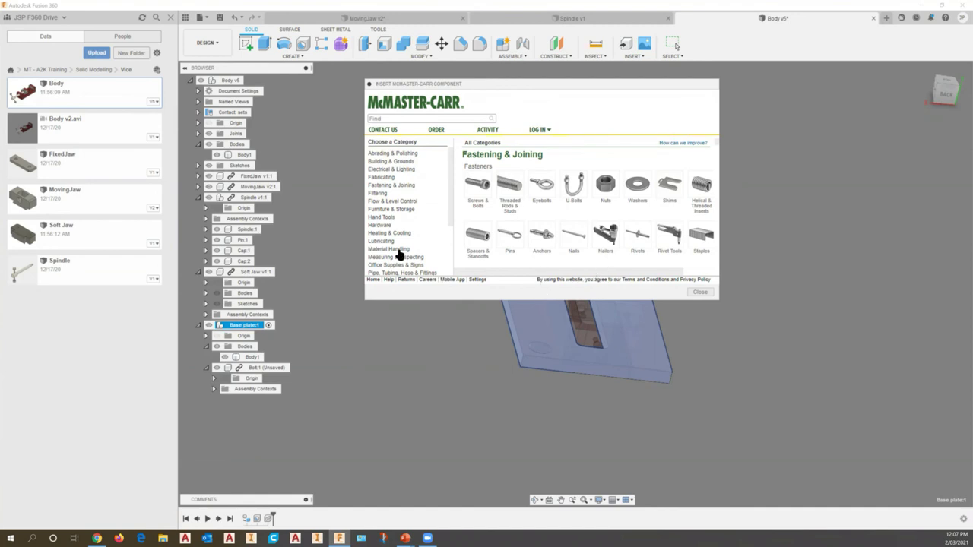
Browse the McMaster-Carr catalogue categories and open Screws & Bolts under Fastening & Joining.
scroll(385, 213, down, 3)
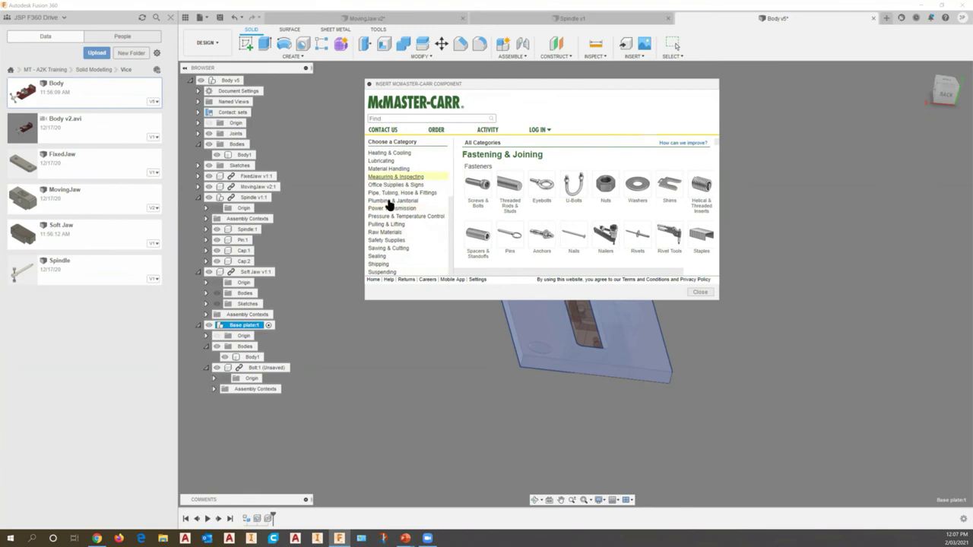
click(385, 224)
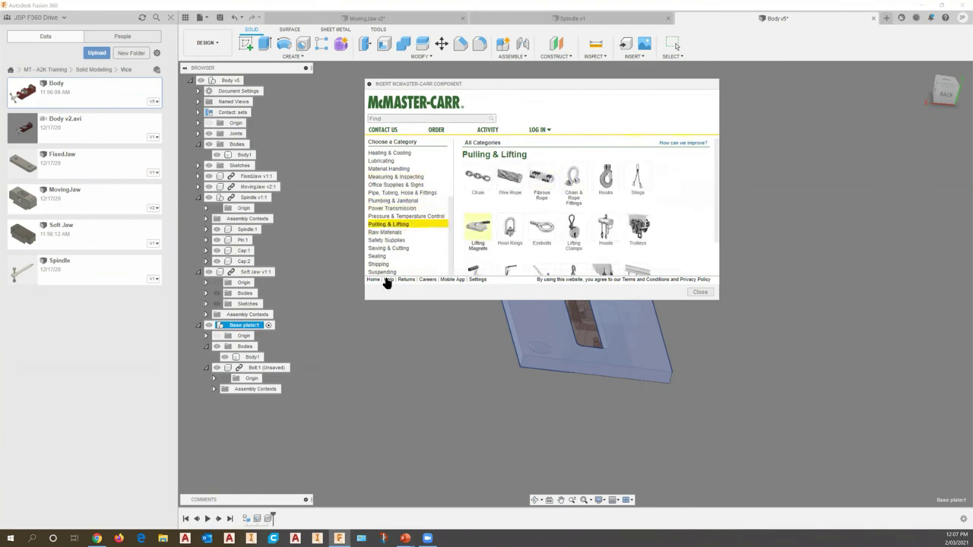
click(387, 240)
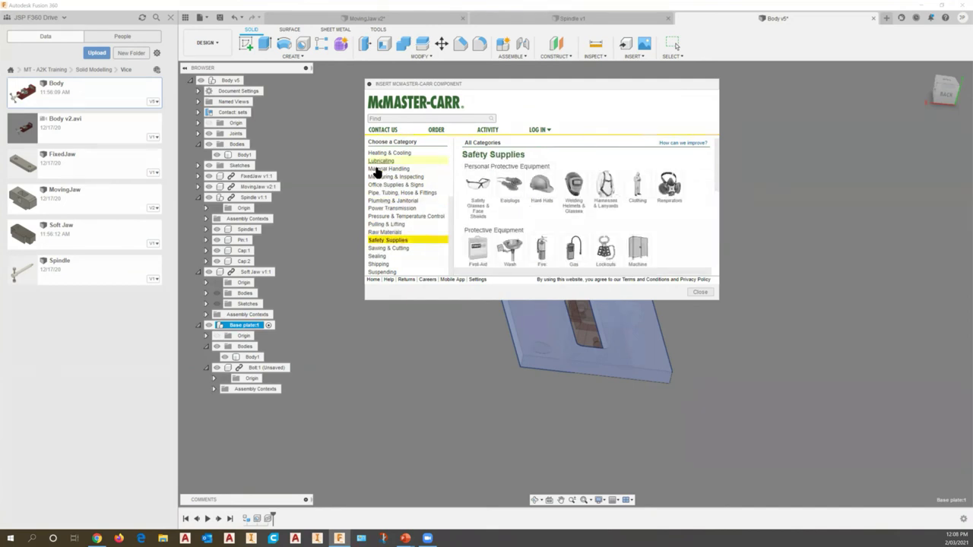
scroll(382, 232, up, 3)
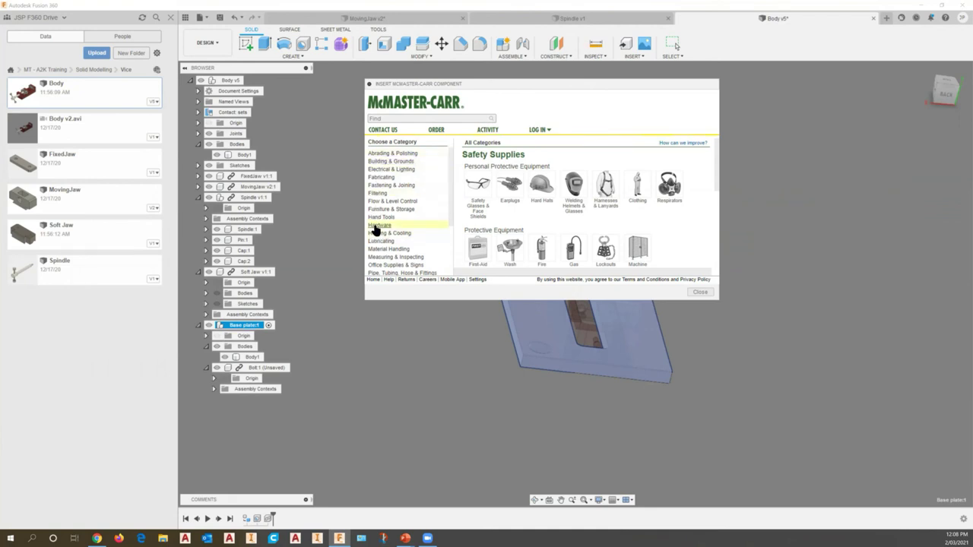
click(382, 188)
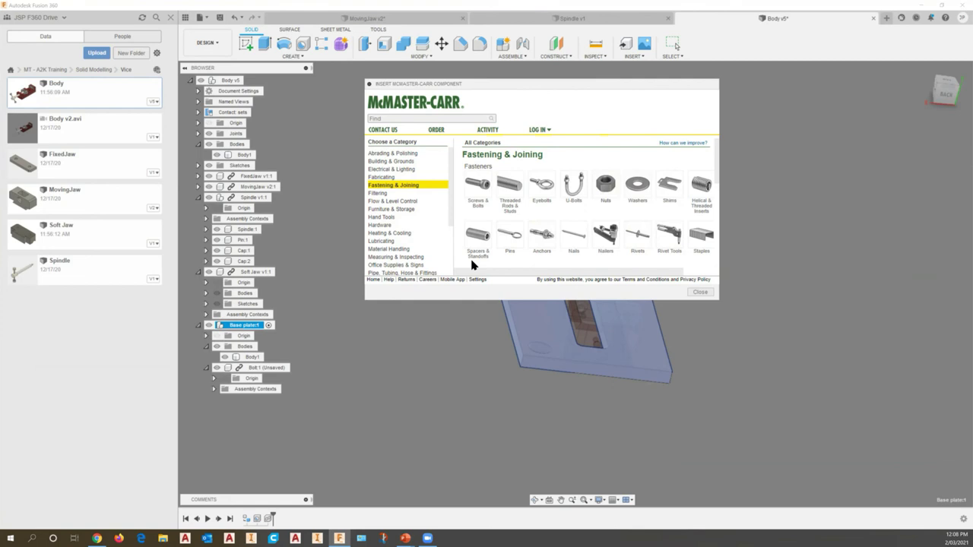
scroll(544, 237, down, 3)
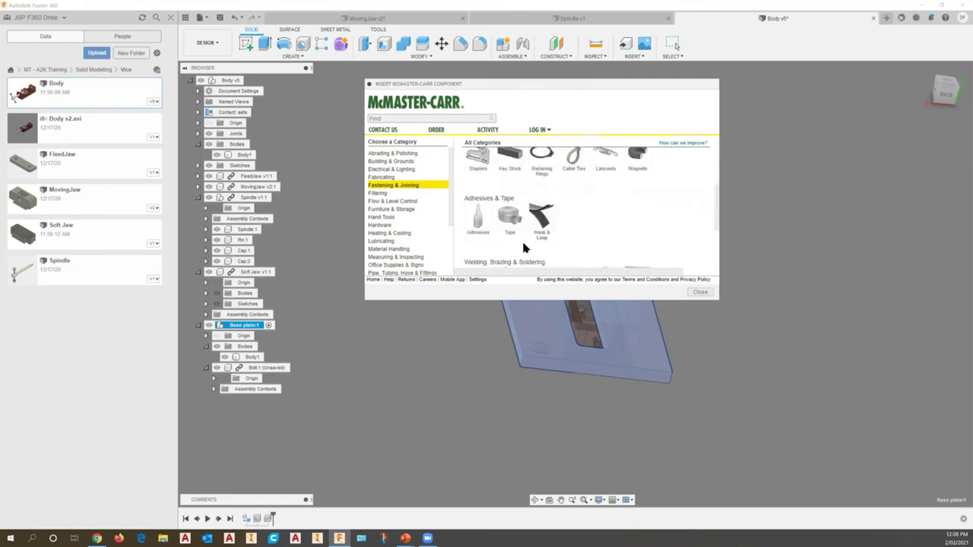
scroll(524, 248, down, 1)
scroll(524, 247, down, 3)
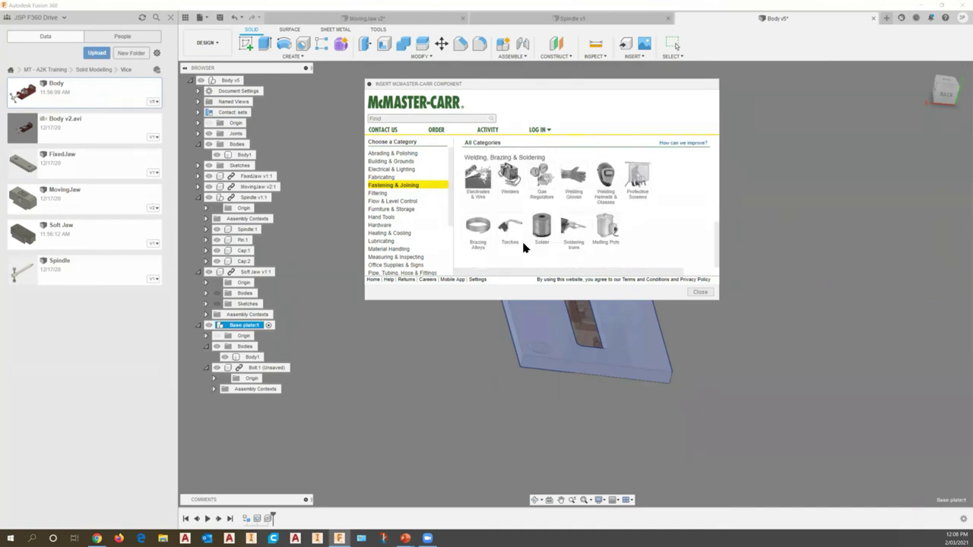
scroll(523, 247, up, 5)
scroll(523, 248, up, 3)
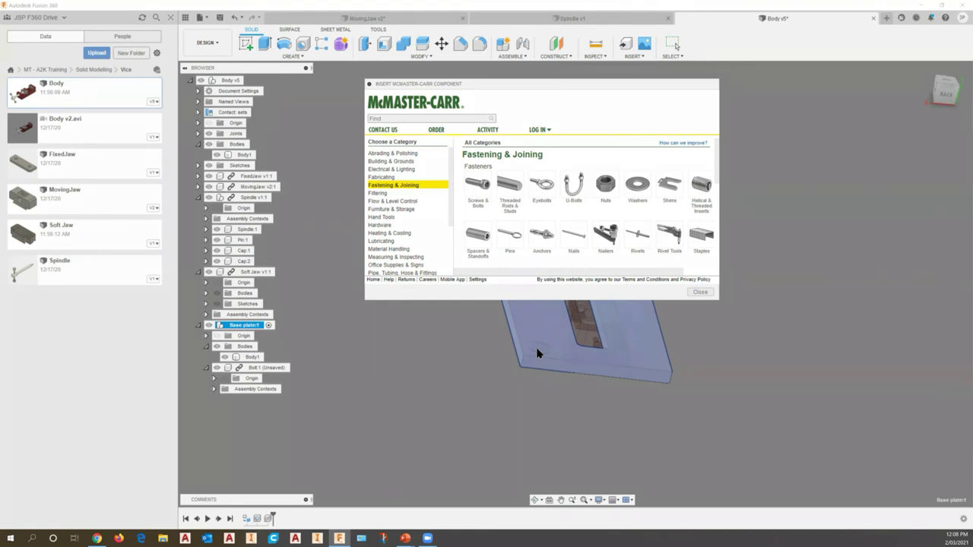
click(473, 189)
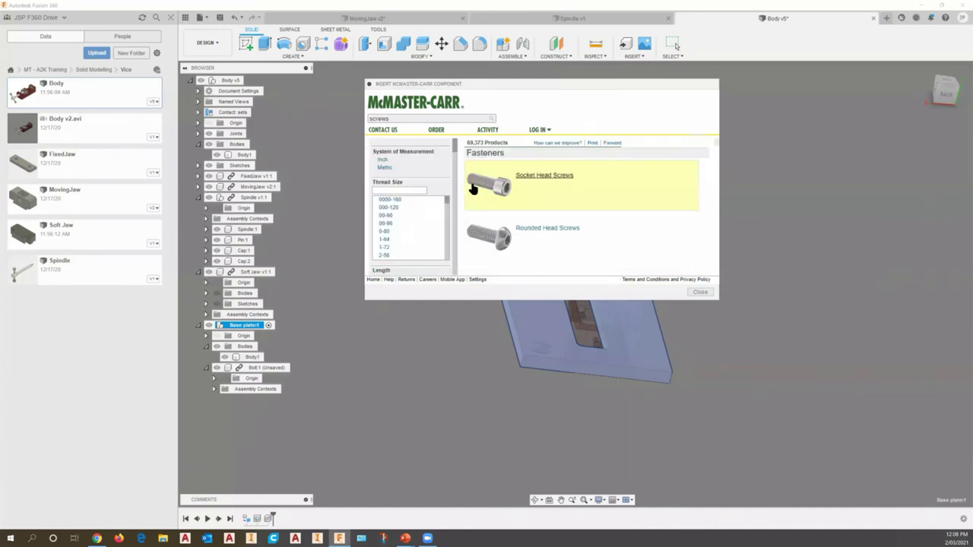
Open the Socket Head Screws category in the McMaster-Carr catalogue and look through the available screw types.
click(495, 186)
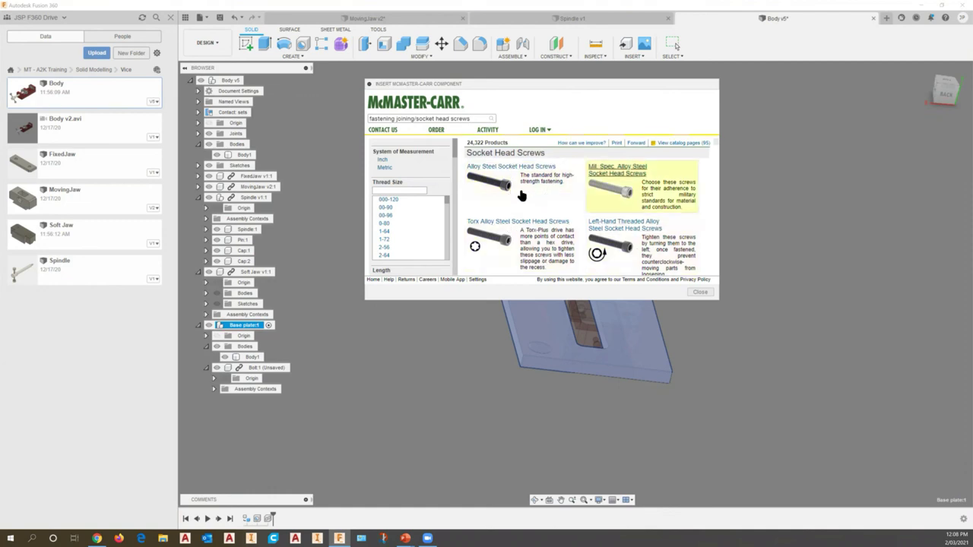
scroll(532, 209, down, 5)
scroll(506, 212, up, 3)
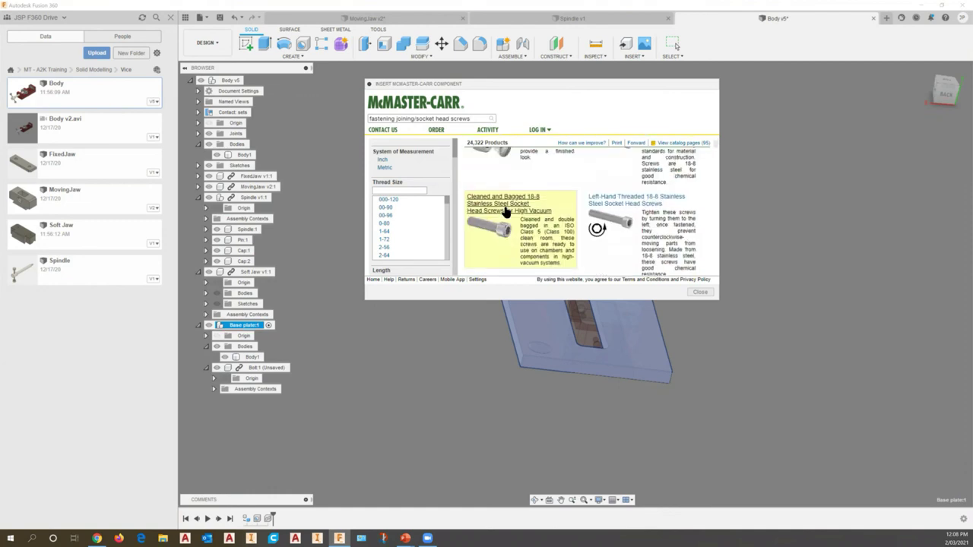
scroll(521, 206, down, 10)
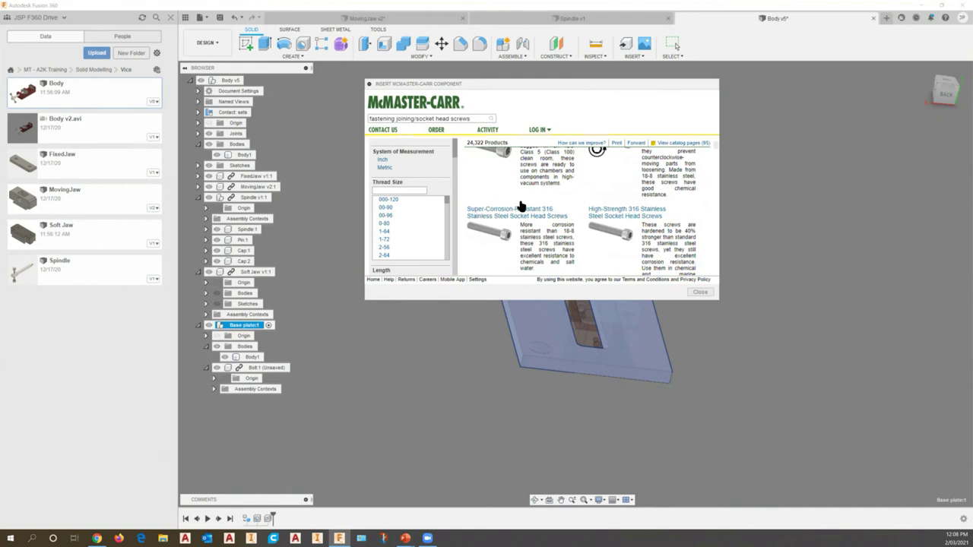
scroll(521, 206, down, 8)
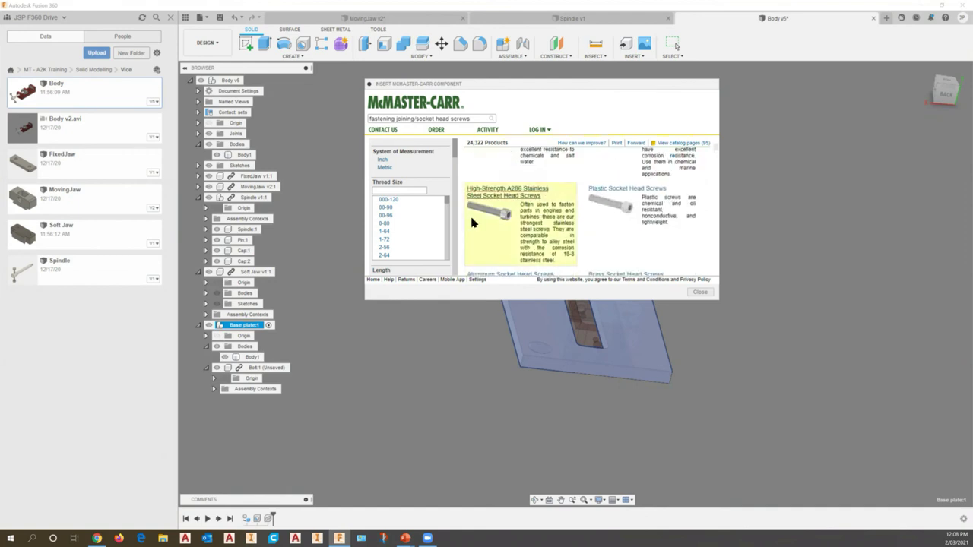
Filter the socket head screws to the Metric system of measurement and thread size M10.
click(385, 168)
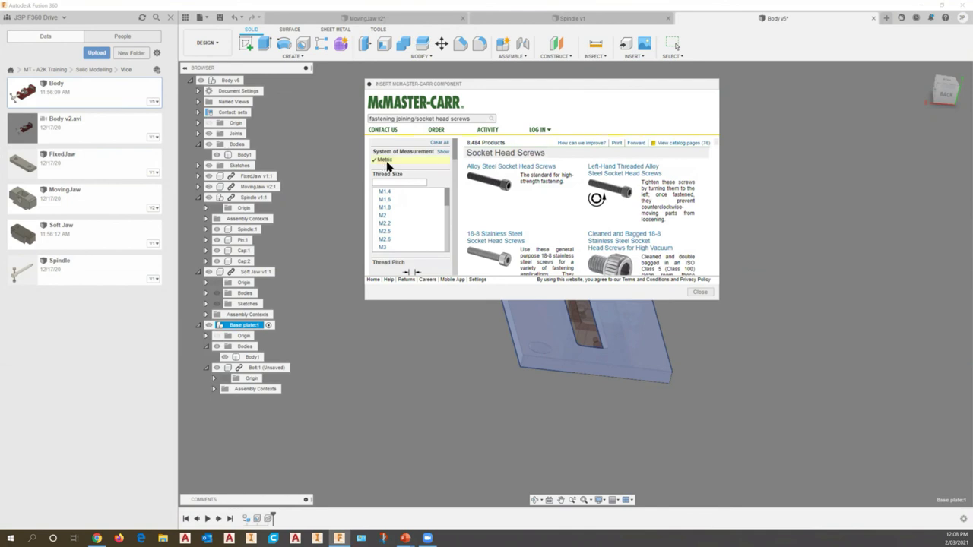
scroll(391, 230, down, 5)
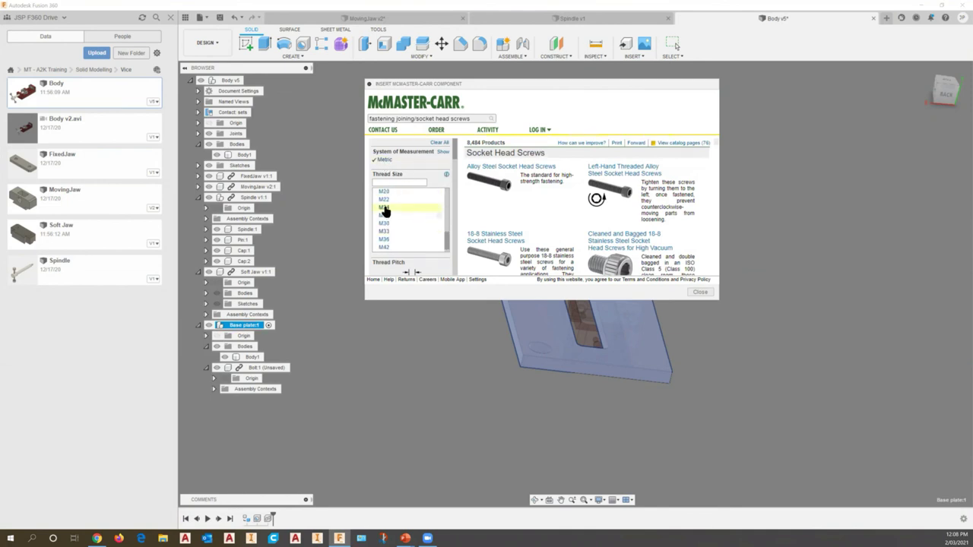
scroll(386, 213, up, 3)
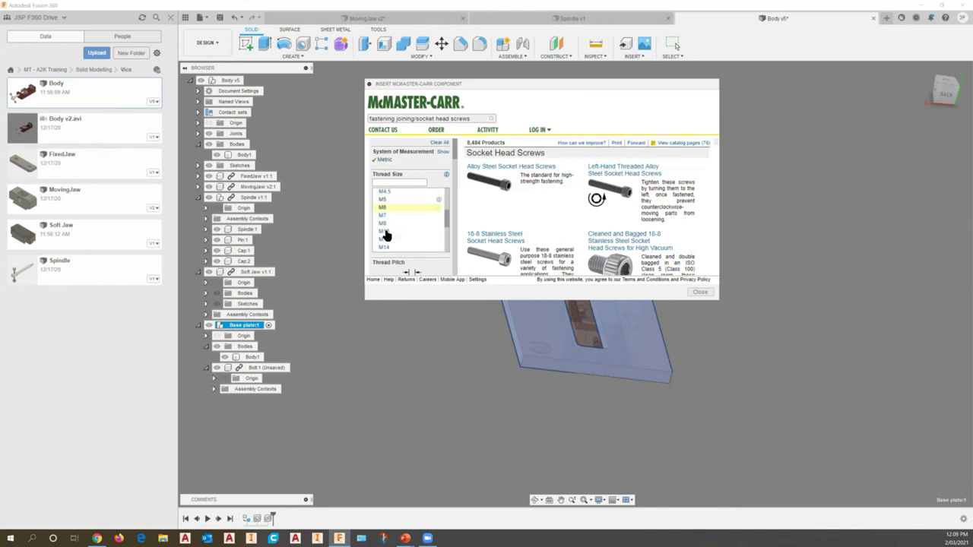
click(411, 230)
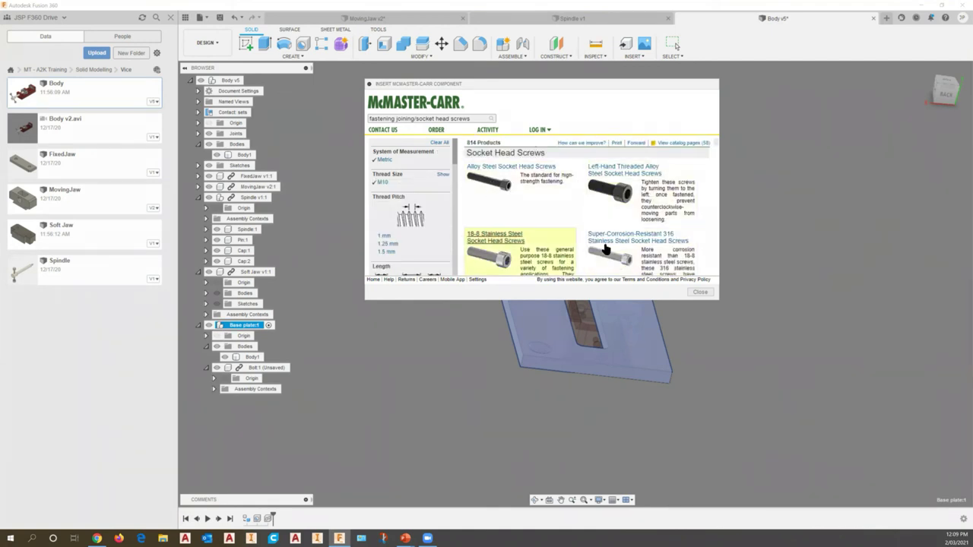
Look through the M10 socket head screw types and open Alloy Steel Low-Profile Socket Head Screws.
scroll(574, 219, down, 1)
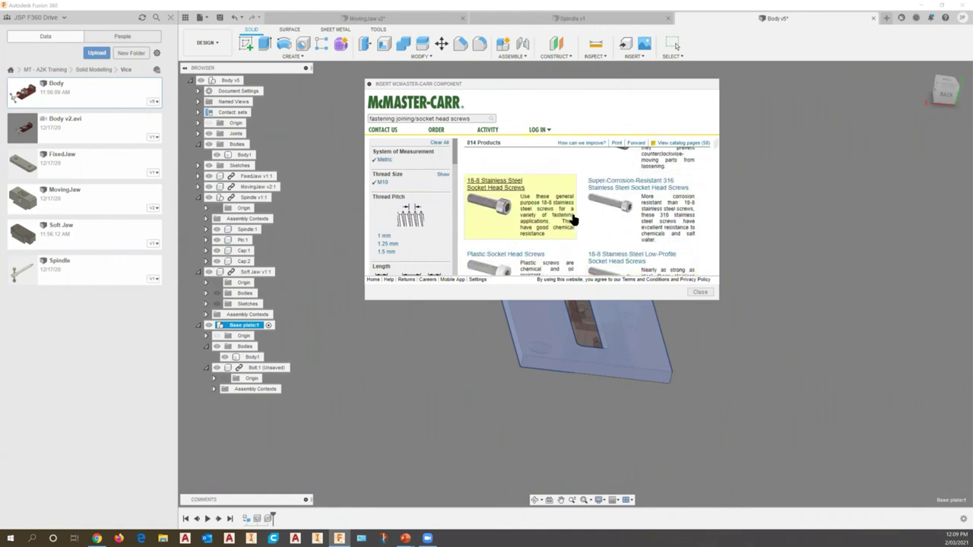
scroll(575, 220, down, 1)
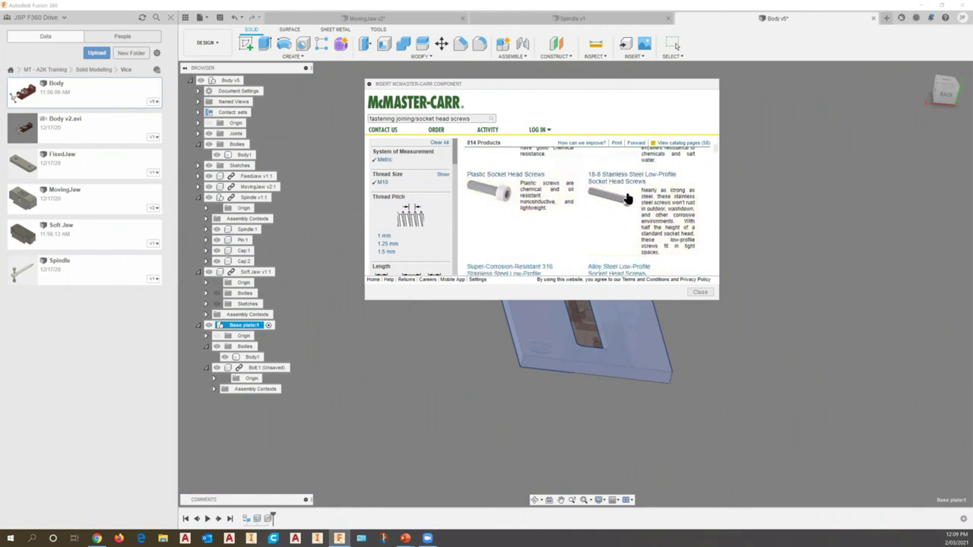
scroll(502, 220, down, 2)
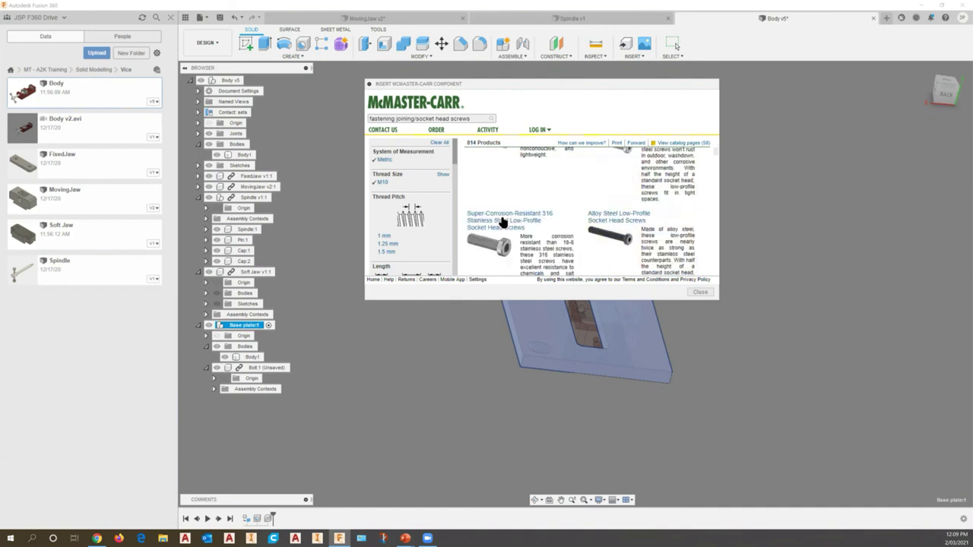
scroll(502, 222, down, 2)
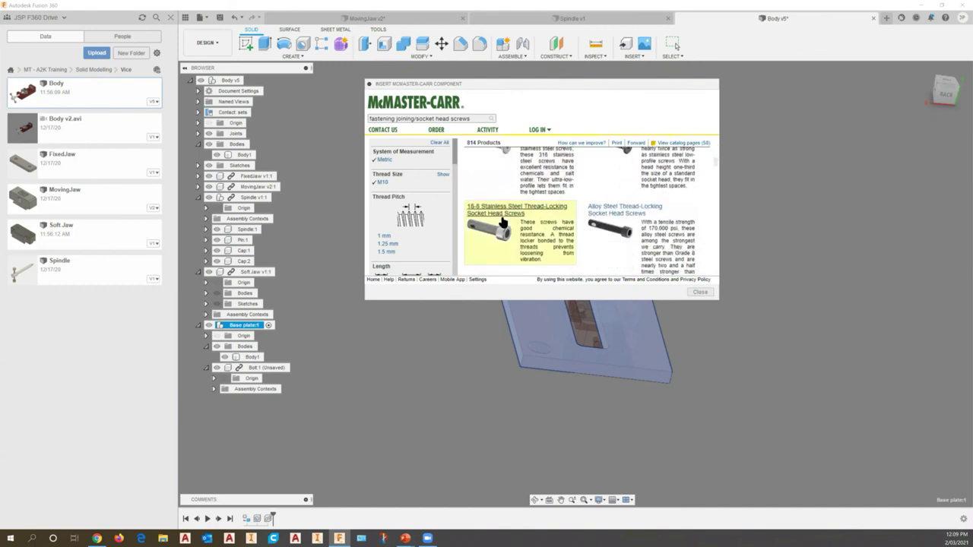
scroll(502, 222, up, 3)
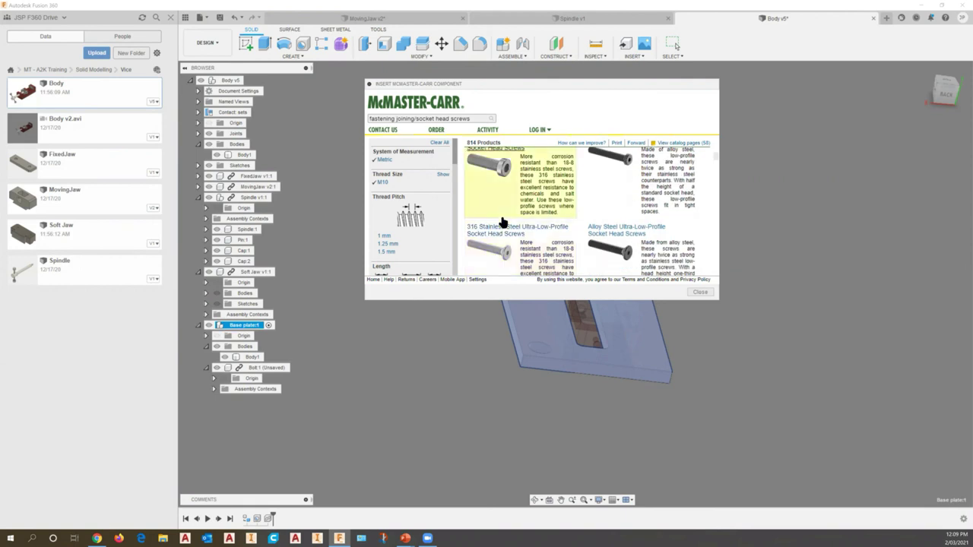
scroll(502, 221, down, 3)
scroll(502, 222, down, 6)
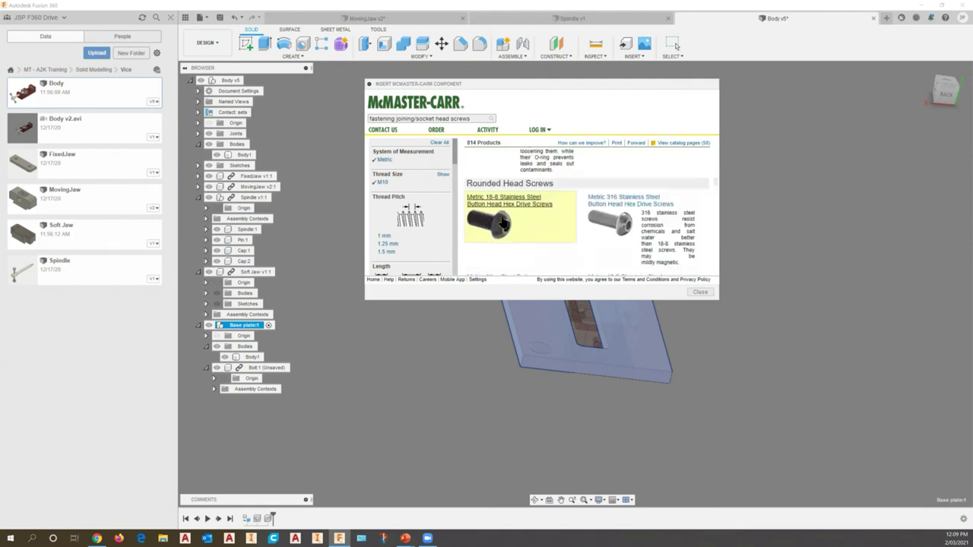
scroll(502, 222, down, 4)
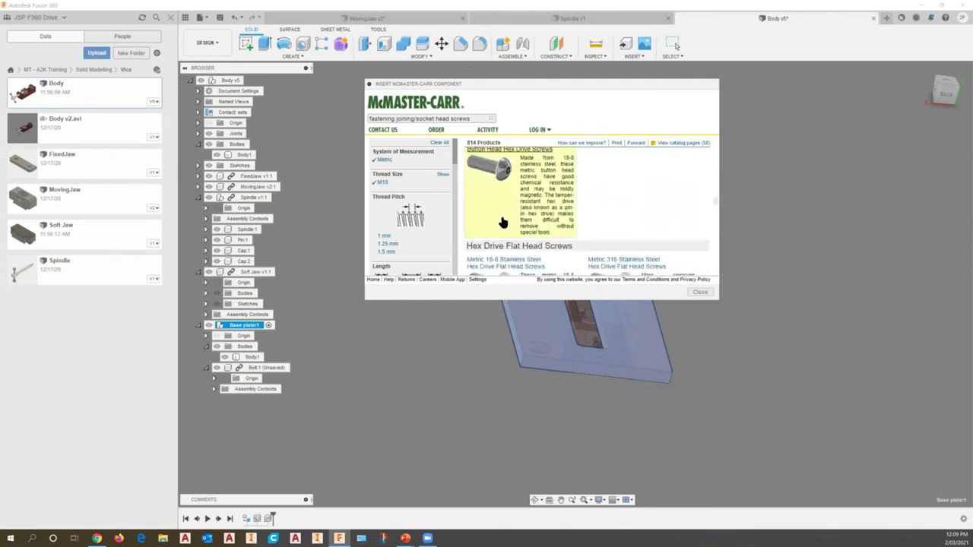
scroll(502, 221, up, 10)
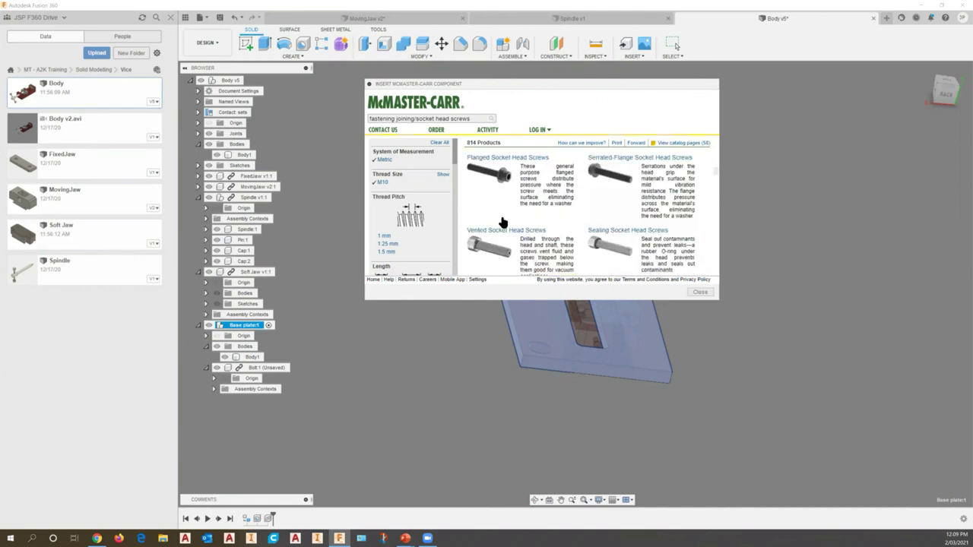
scroll(490, 221, up, 1)
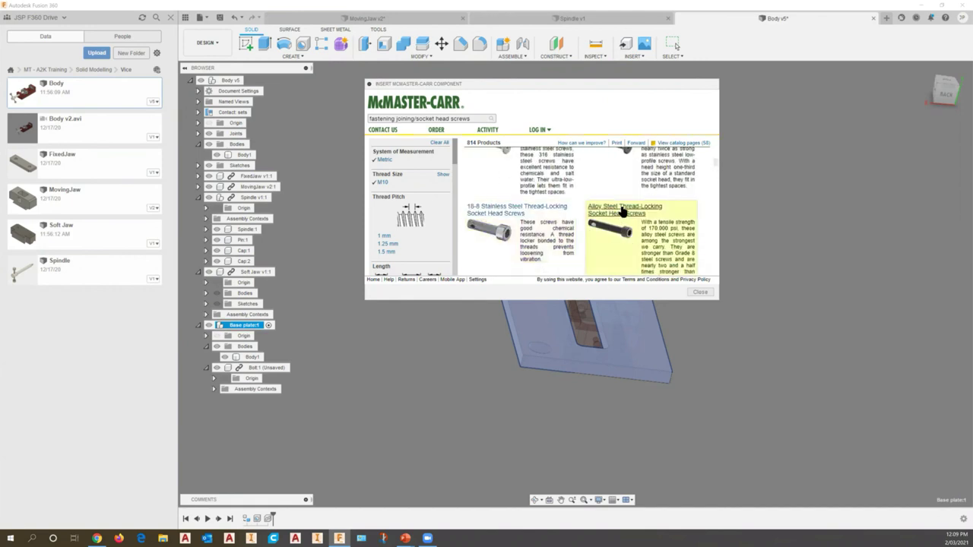
scroll(582, 225, up, 2)
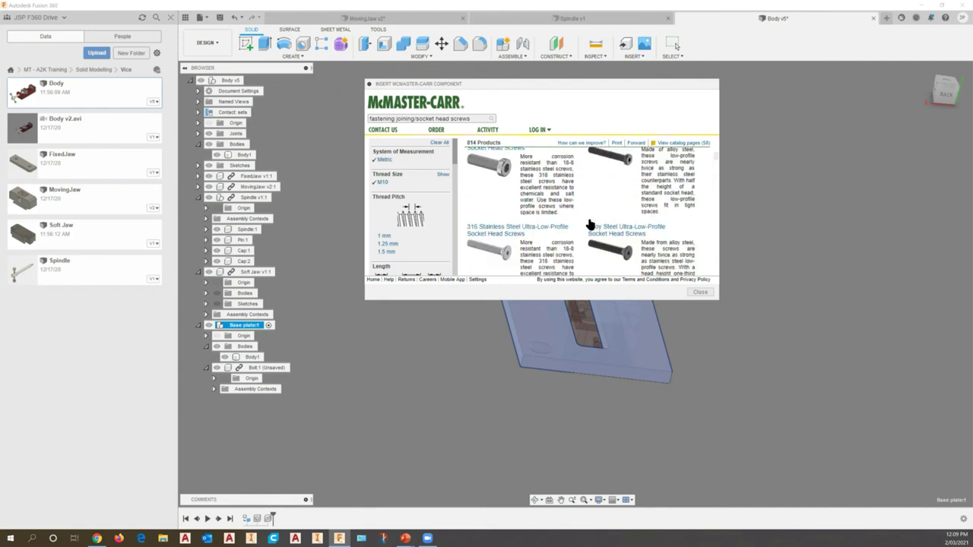
click(606, 193)
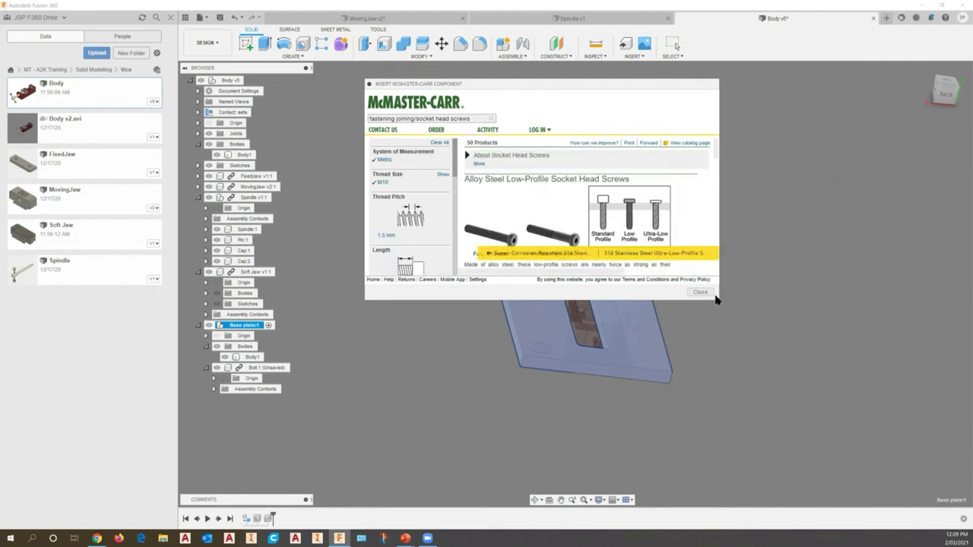
Enlarge the catalogue window and select the 30 mm Black-Oxide Class 8.8 screw with pilot recess, part 97050A154.
drag(776, 395, 833, 446)
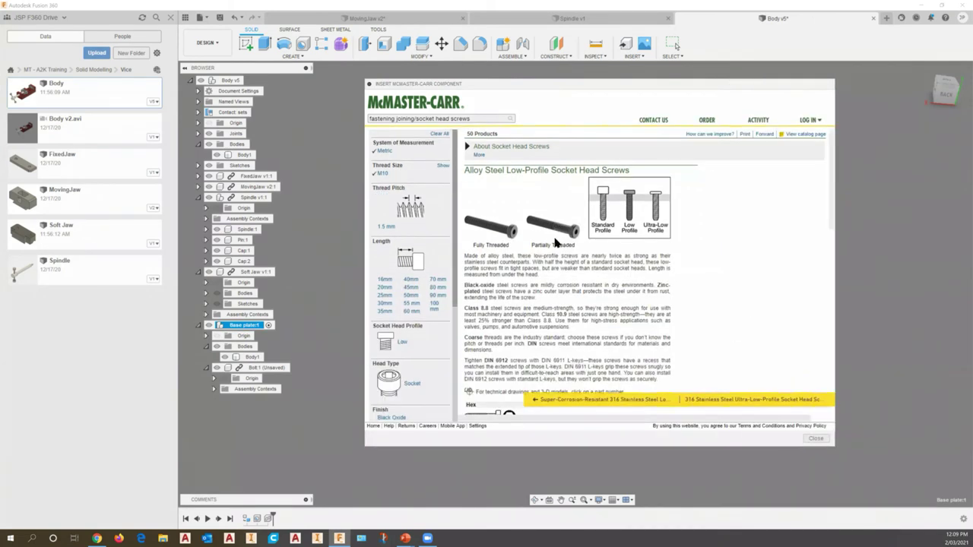
scroll(555, 259, down, 3)
scroll(563, 257, up, 3)
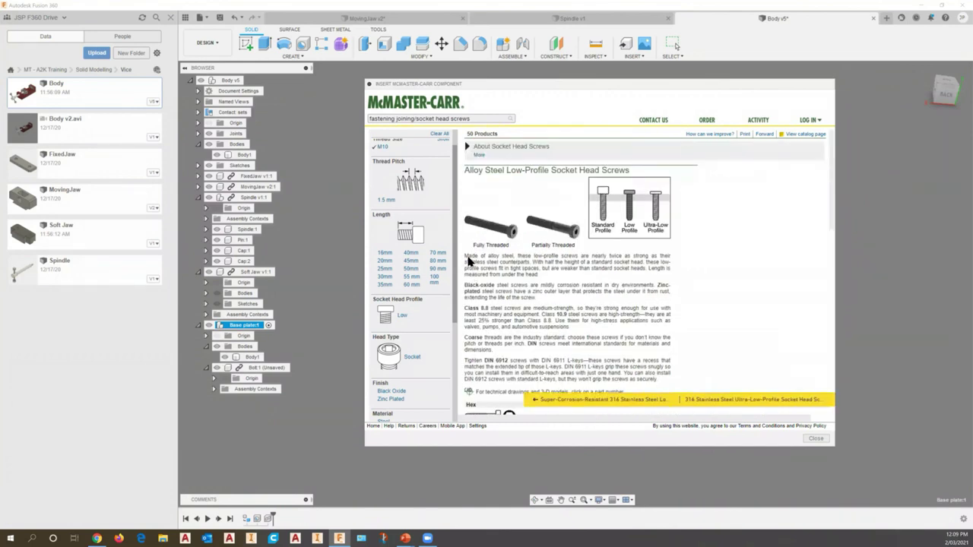
scroll(469, 262, down, 3)
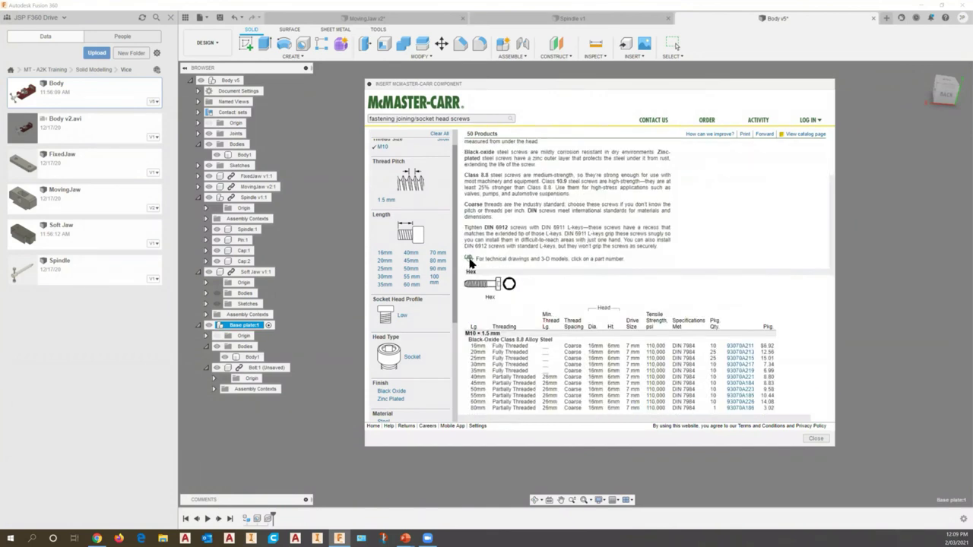
scroll(520, 349, down, 2)
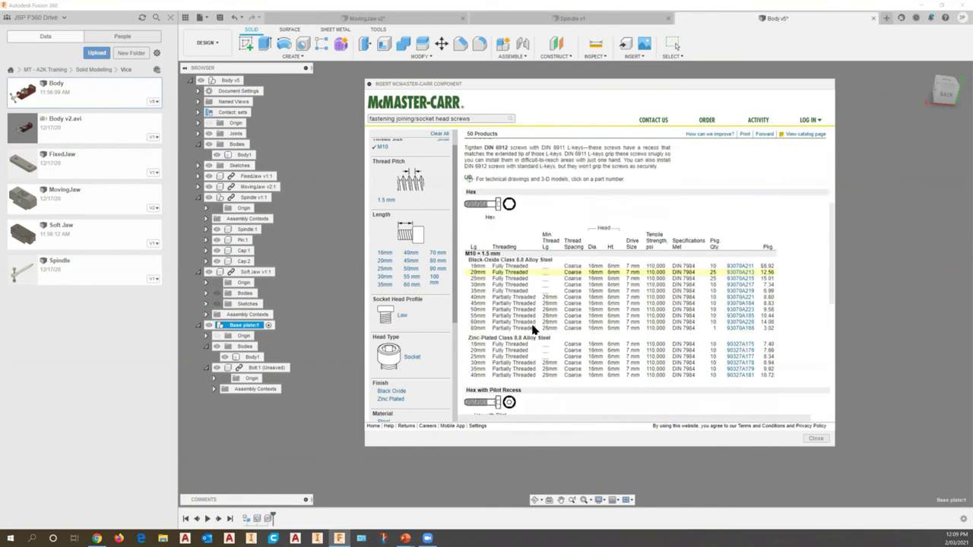
scroll(532, 329, down, 2)
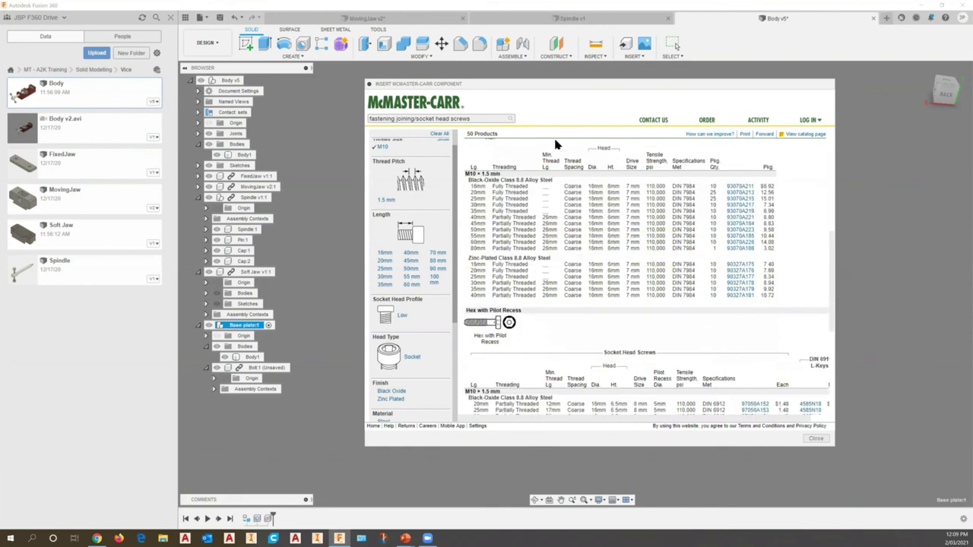
scroll(556, 144, down, 4)
scroll(466, 315, down, 2)
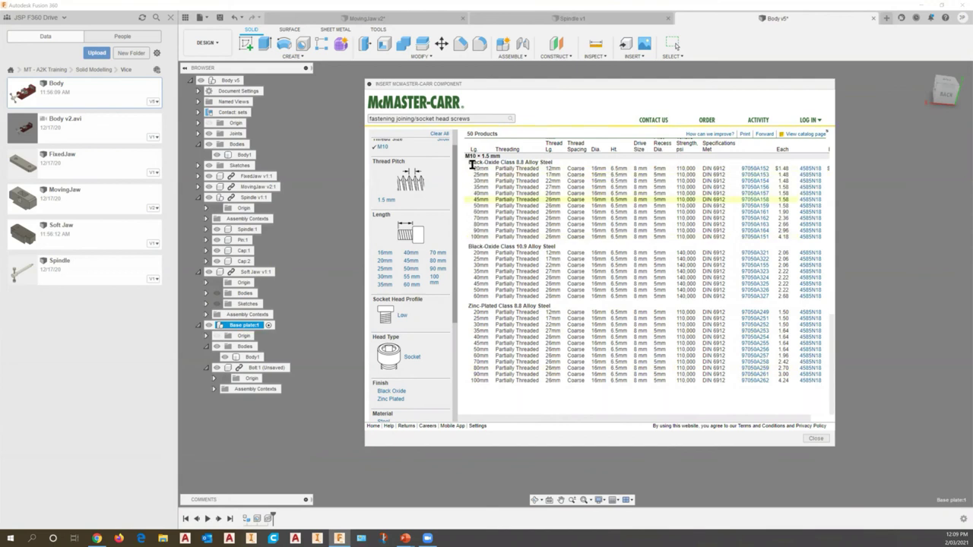
click(752, 183)
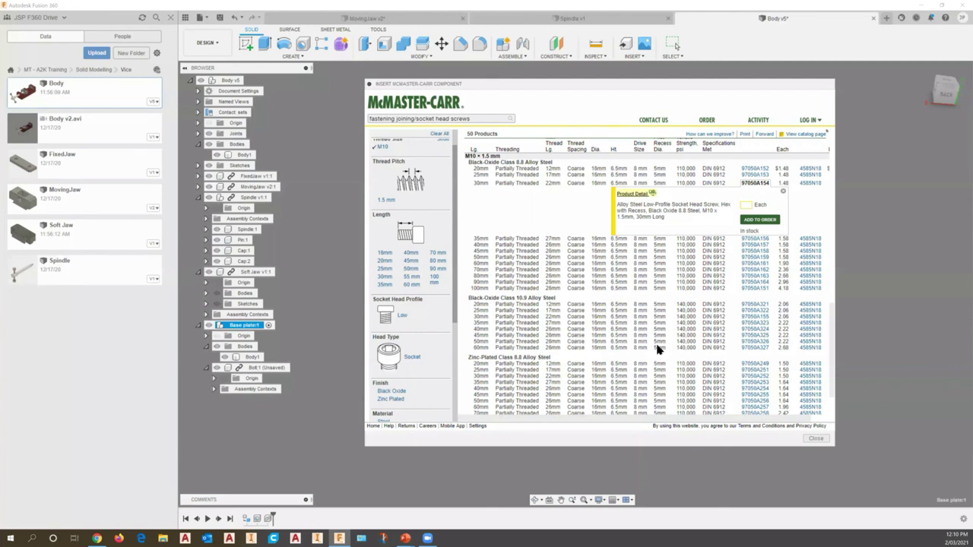
Open the selected screw's product details, choose the 3-D STEP format and download the model into the design.
scroll(768, 271, down, 3)
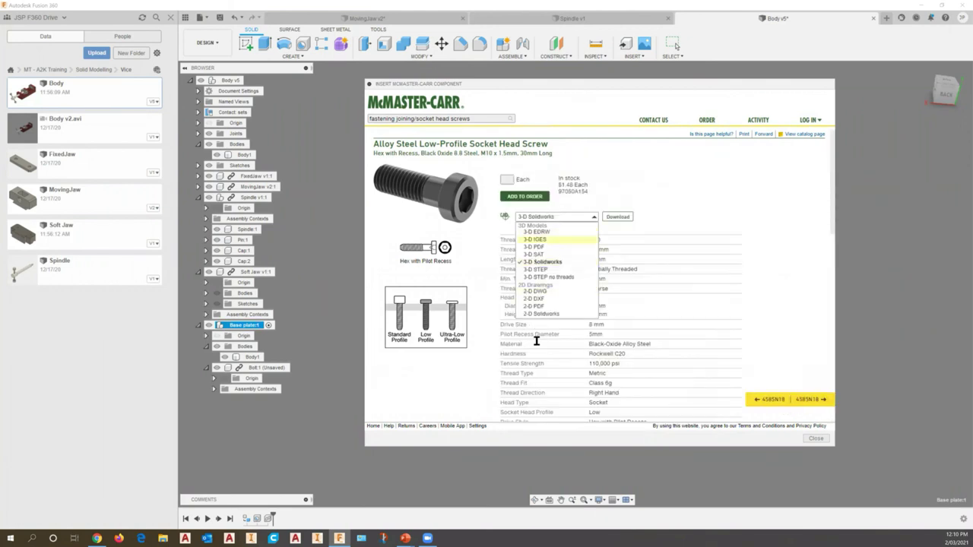
key(Up)
key(Up)
key(Up)
key(Up)
key(Up)
key(Return)
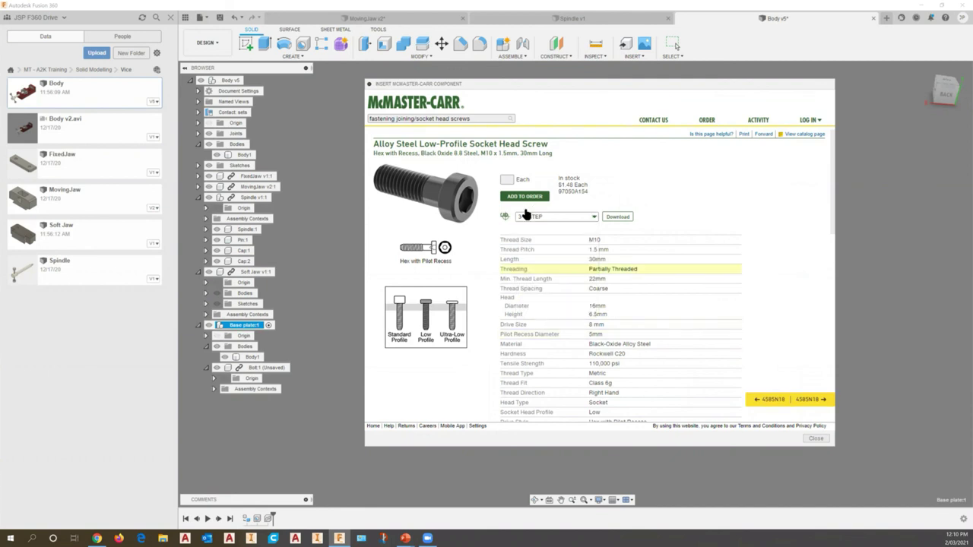
click(617, 217)
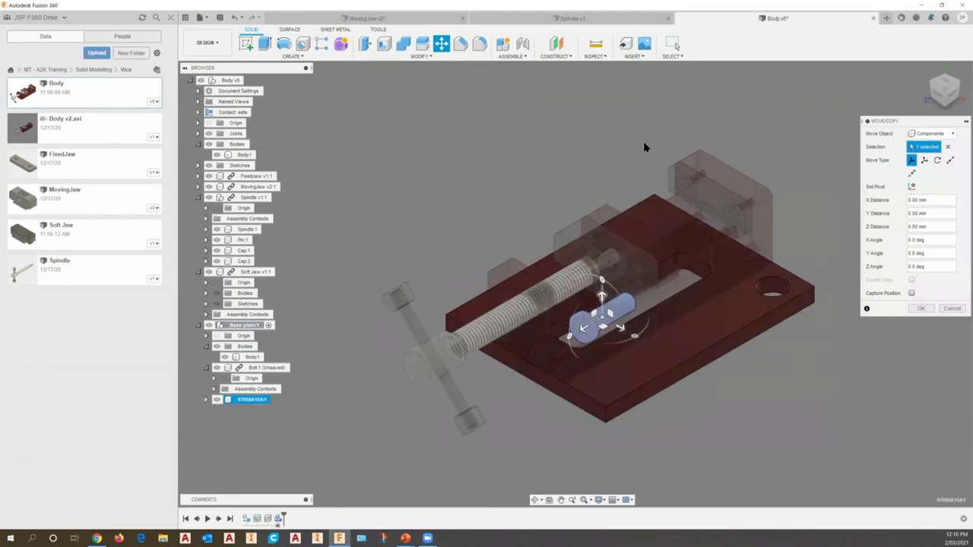
Move the inserted screw about 110.5 mm upward along Y, clear of the vice, and accept the move.
drag(544, 188, 571, 188)
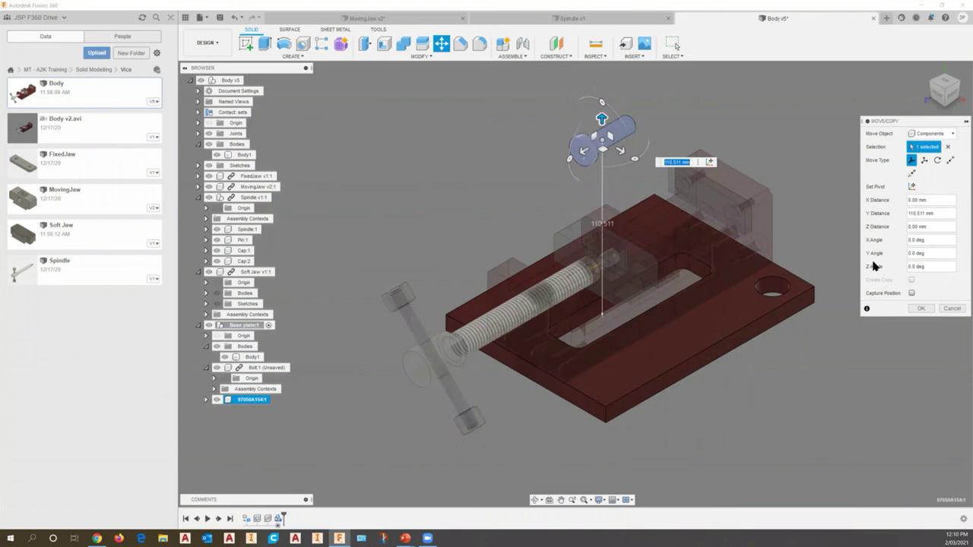
click(921, 310)
key(Return)
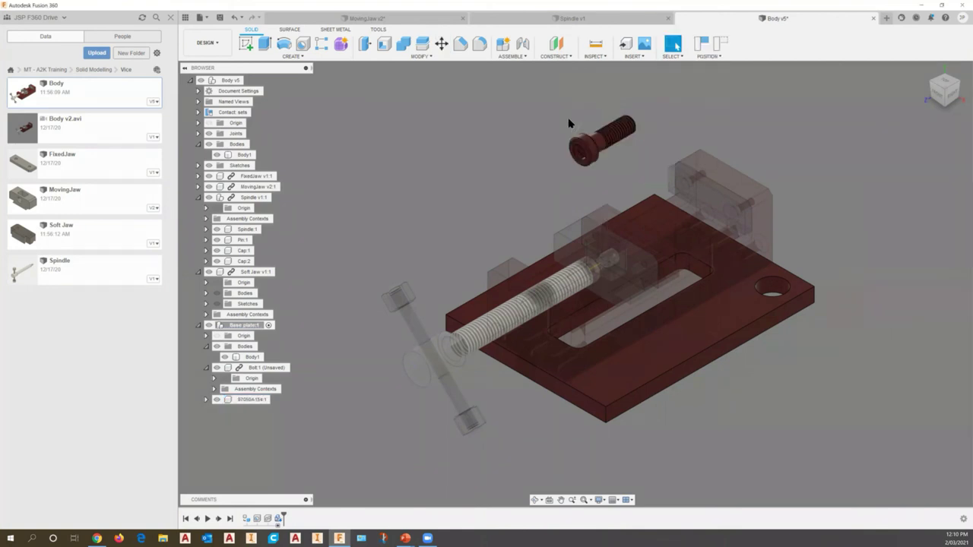
click(222, 400)
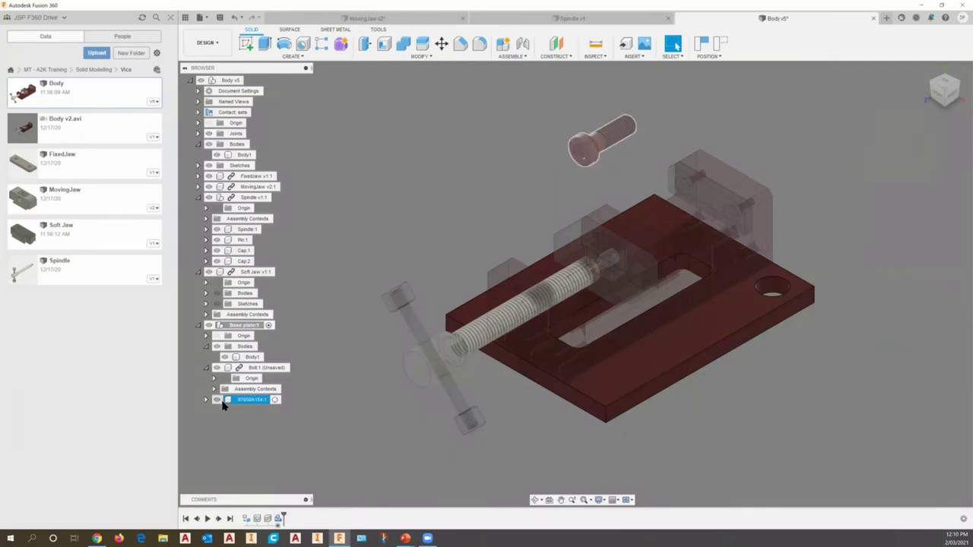
click(225, 326)
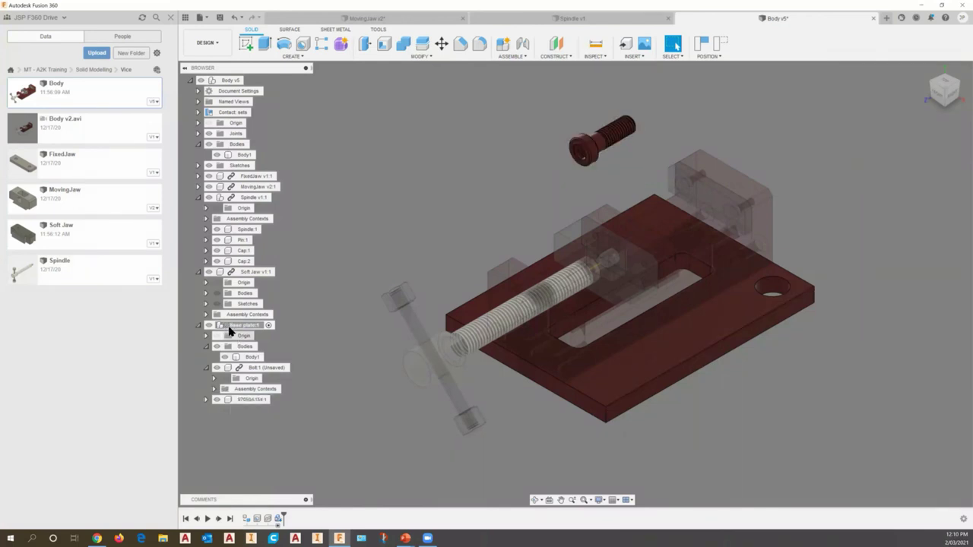
click(266, 326)
click(97, 539)
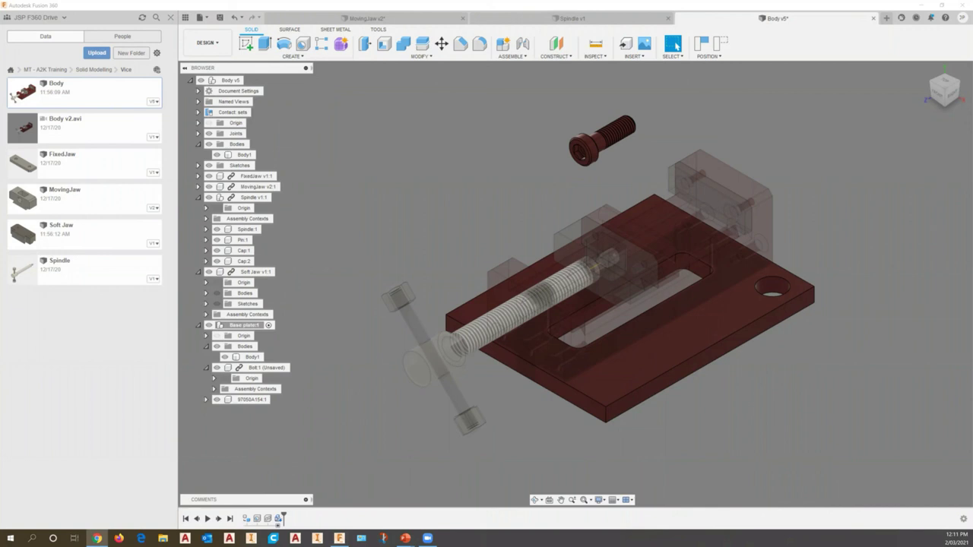